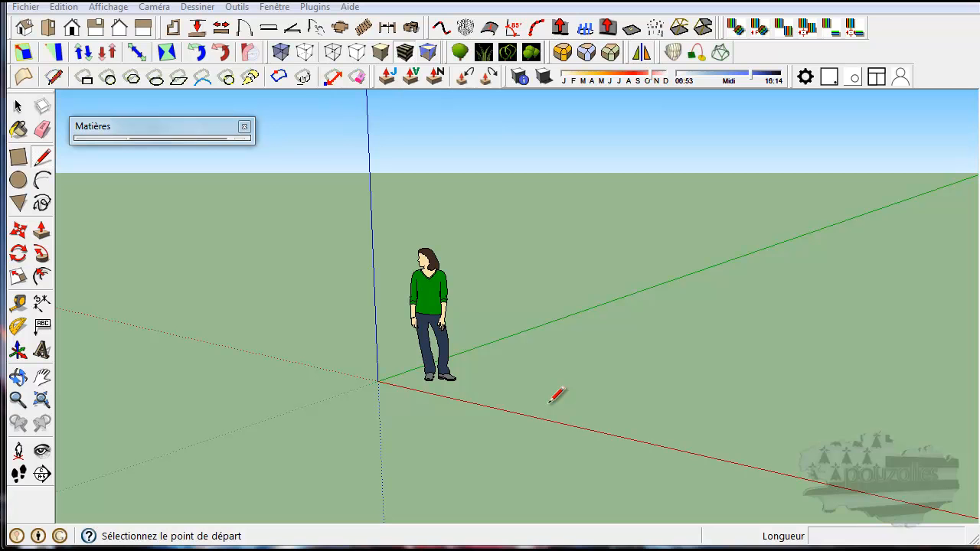
Step: Draw a 4 m by 4 m square on the ground, starting from a point on the red axis
left_click(19, 157)
left_click(497, 409)
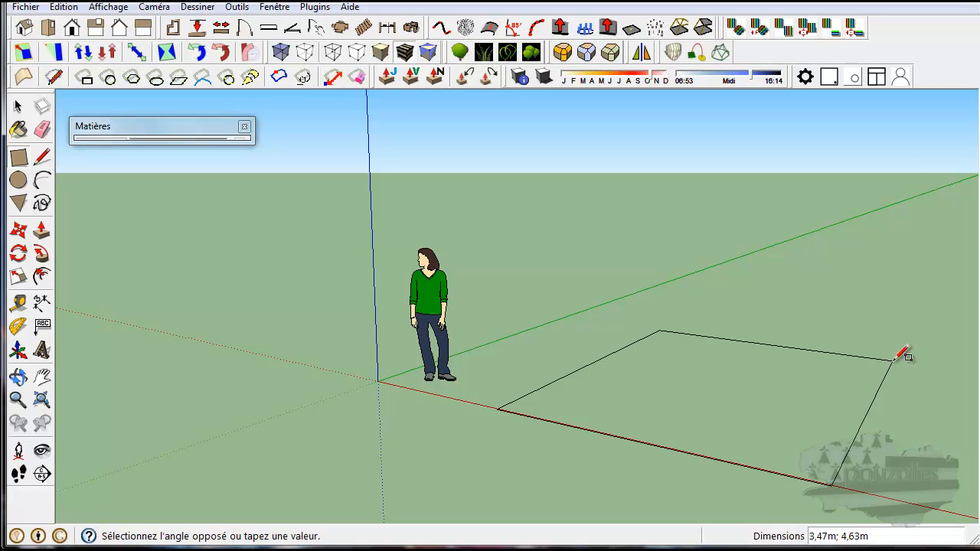
type("4;4")
key("Return")
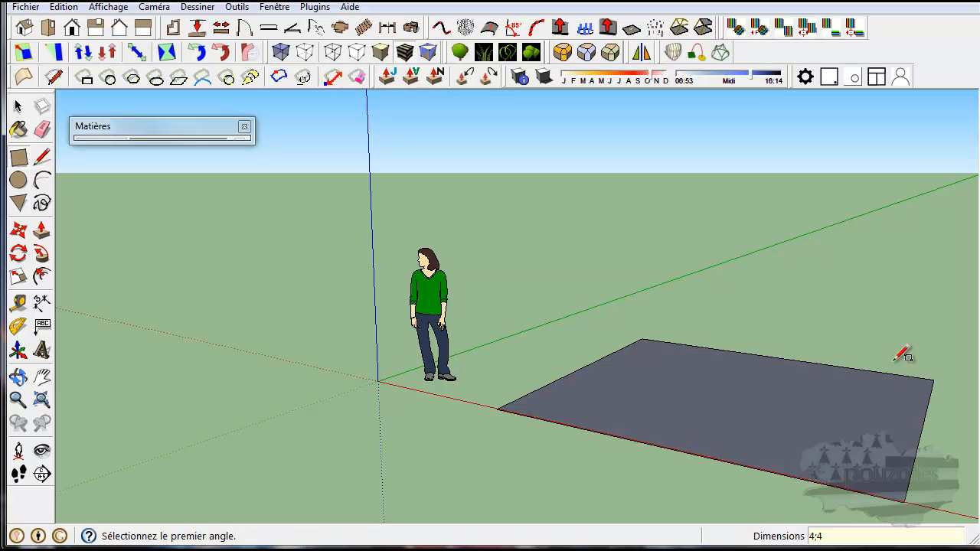
Step: Push/Pull the square face upward about 11 m to form a tall box
left_click(43, 232)
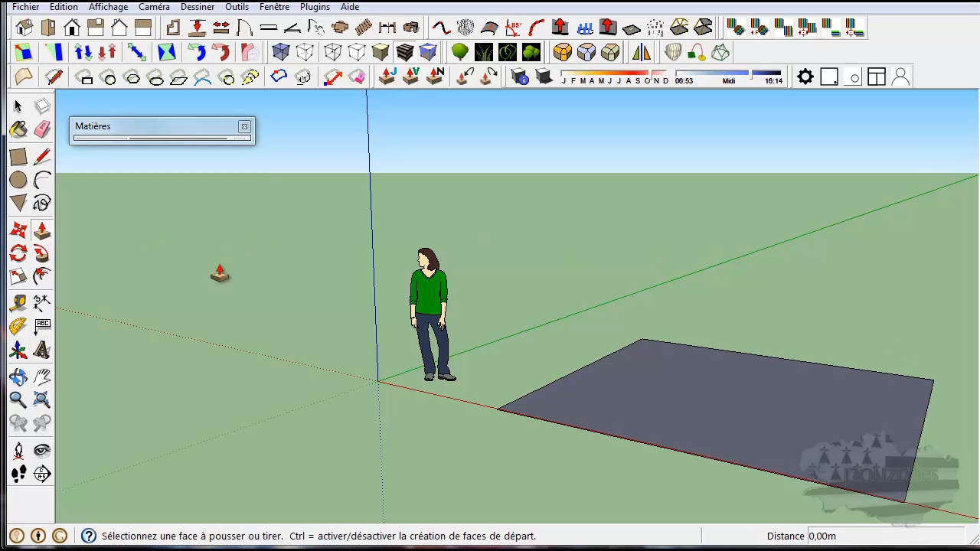
left_click(704, 392)
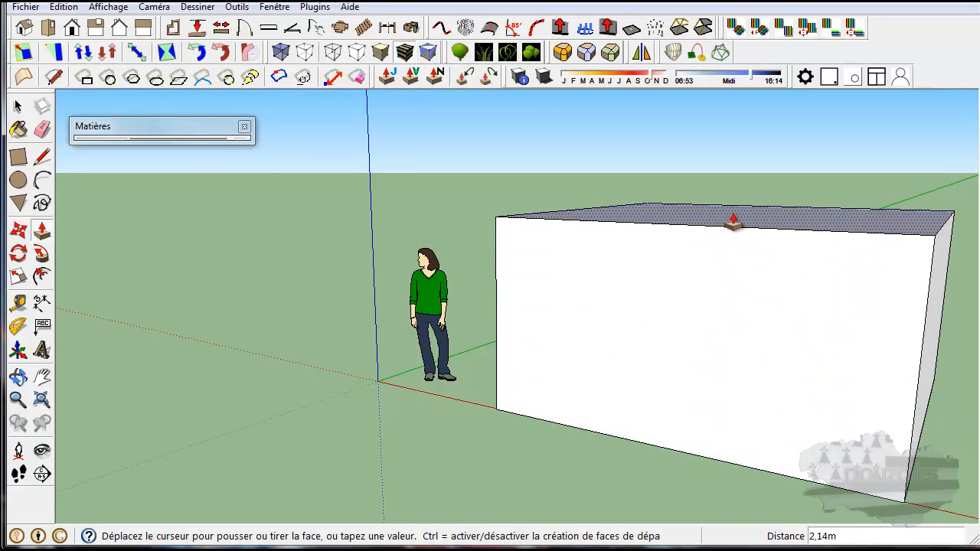
scroll(733, 222, "down", 5)
middle_click_drag(714, 256, 659, 387)
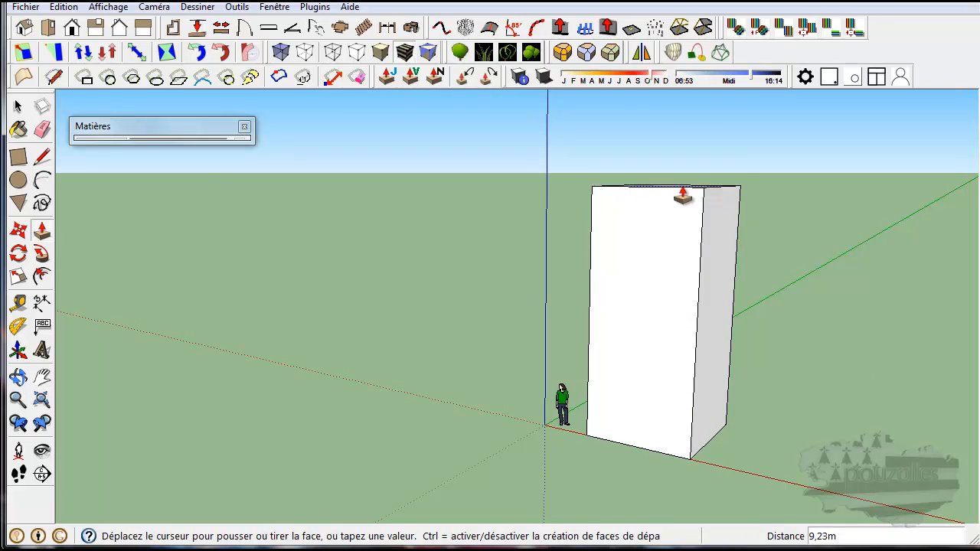
left_click(686, 157)
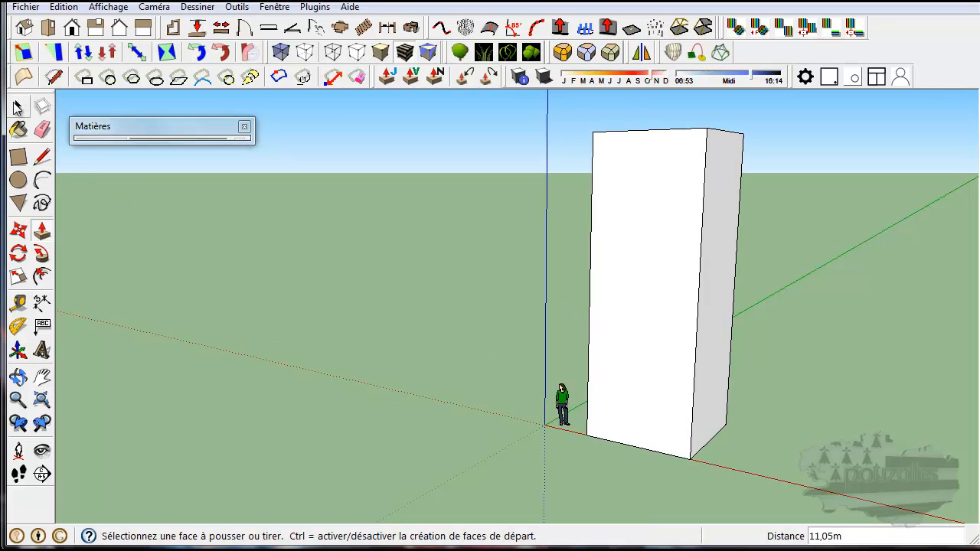
Step: Switch the camera to parallel projection and show the box in the standard front view
left_click(16, 106)
middle_click_drag(452, 382, 529, 440)
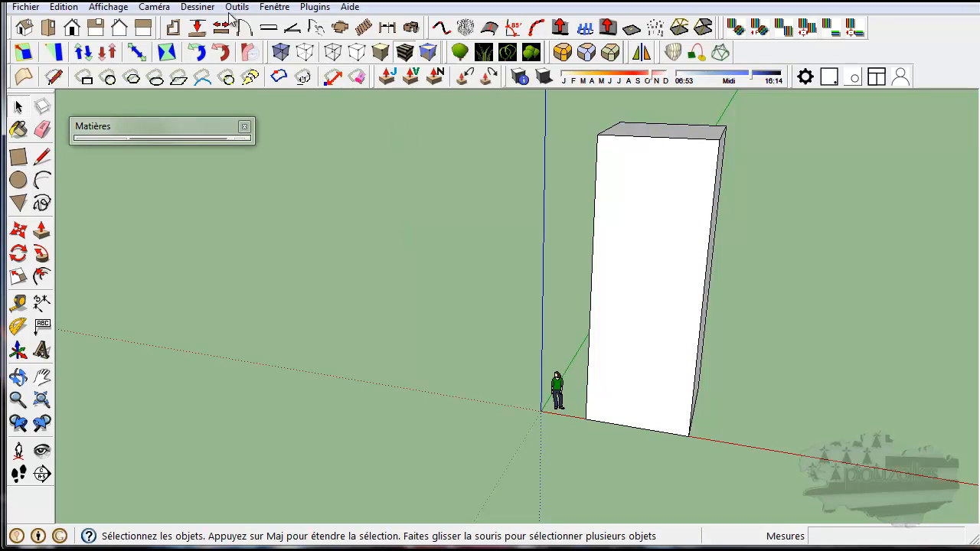
left_click(153, 8)
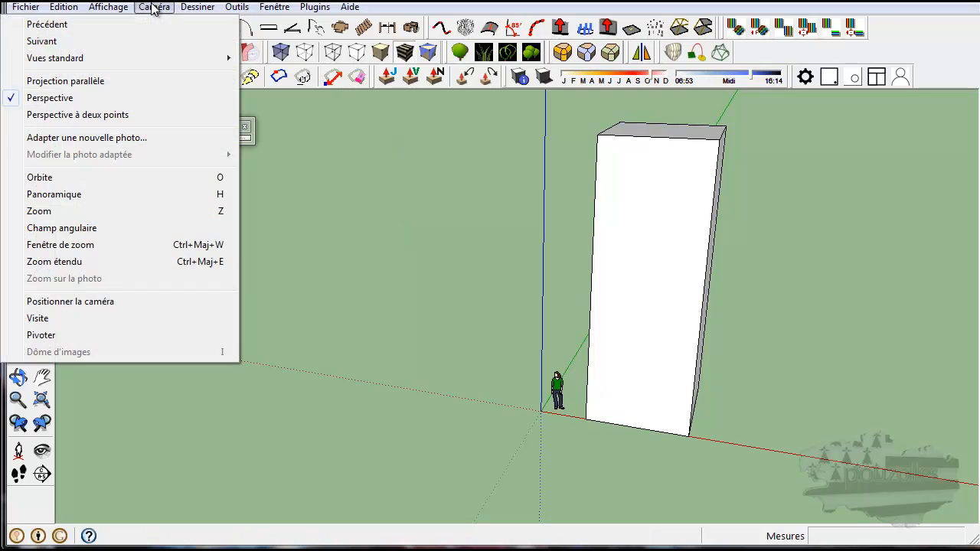
left_click(55, 81)
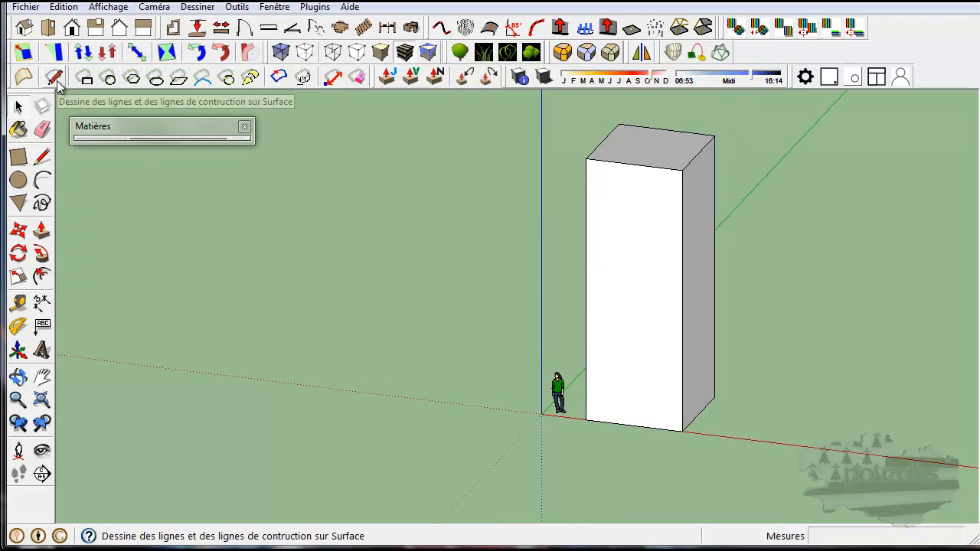
left_click(75, 32)
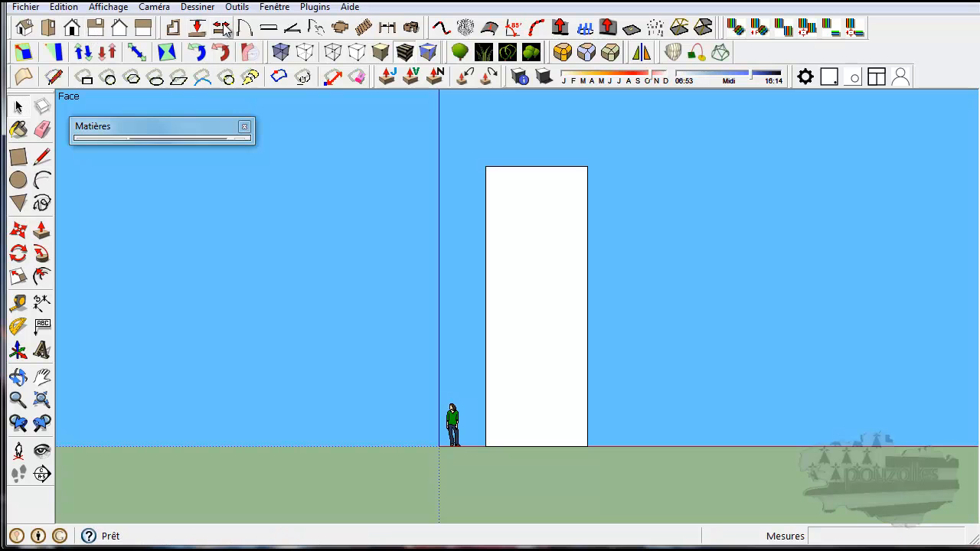
Step: Create a new material named Matière1 that uses the desktop image Beaujeu100 as its texture
left_click(272, 8)
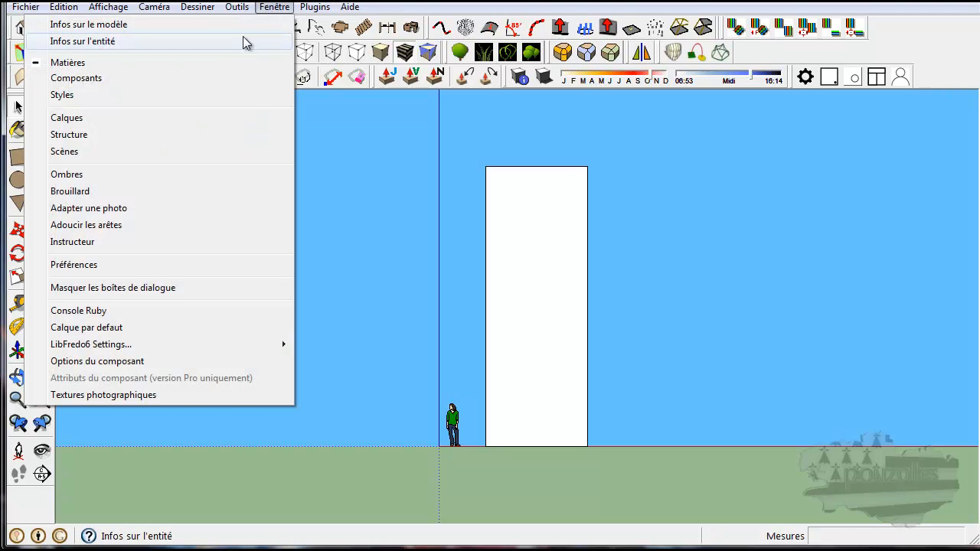
left_click(86, 67)
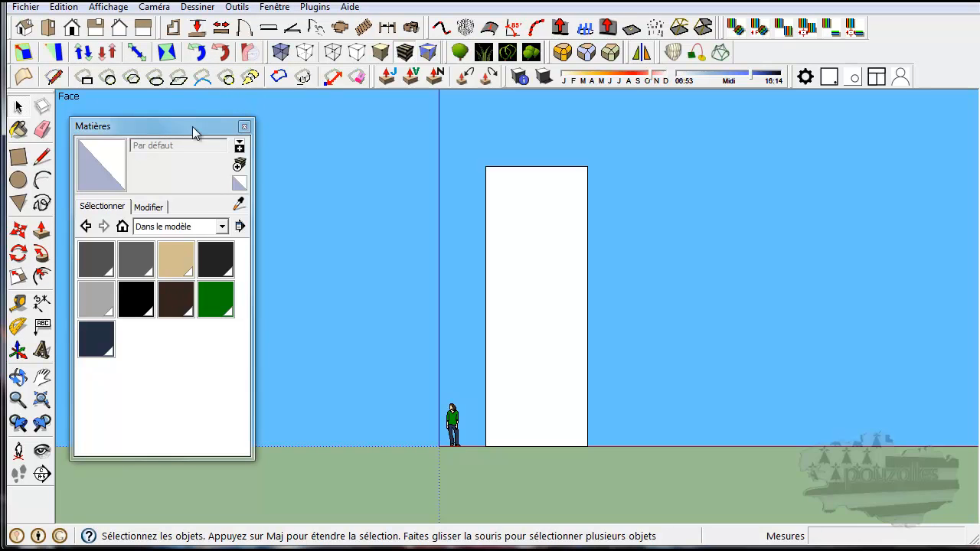
left_click(240, 167)
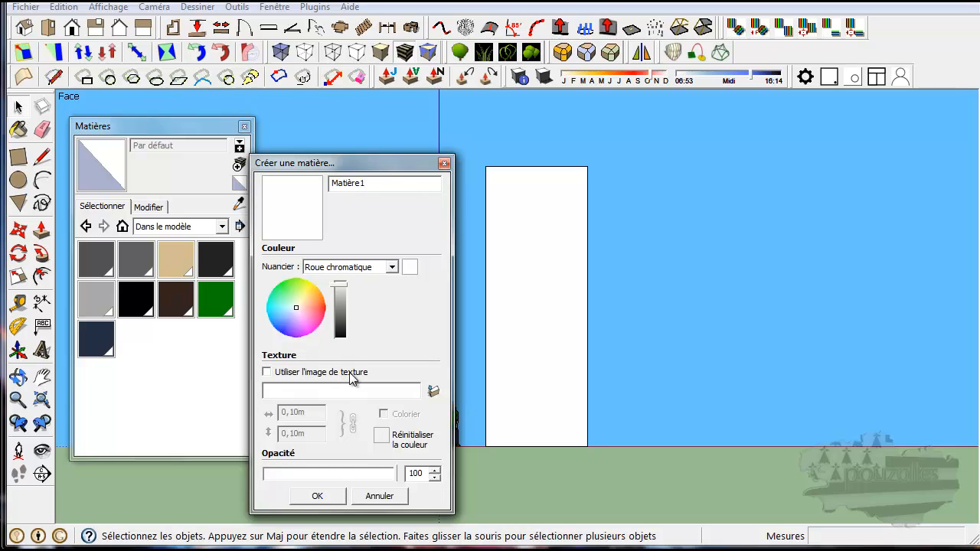
left_click(266, 372)
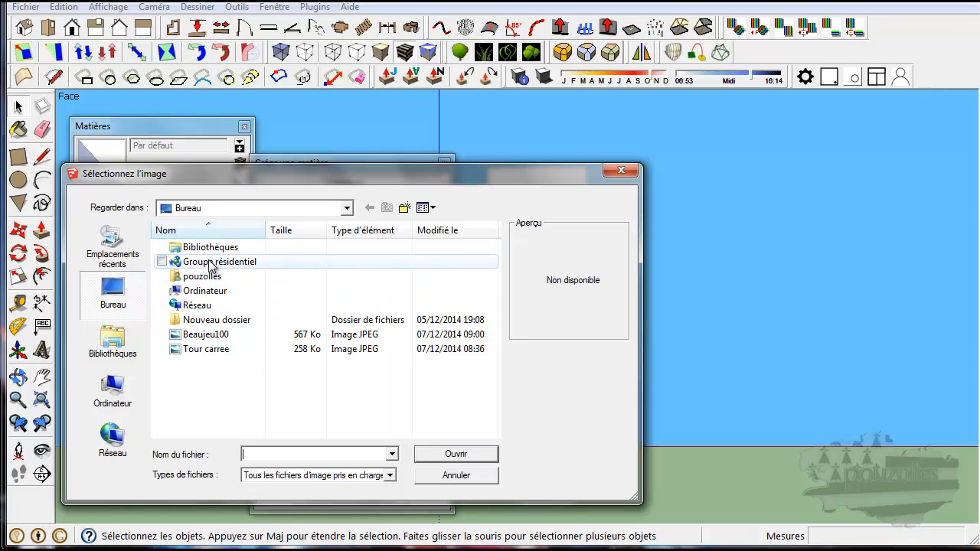
left_click(203, 336)
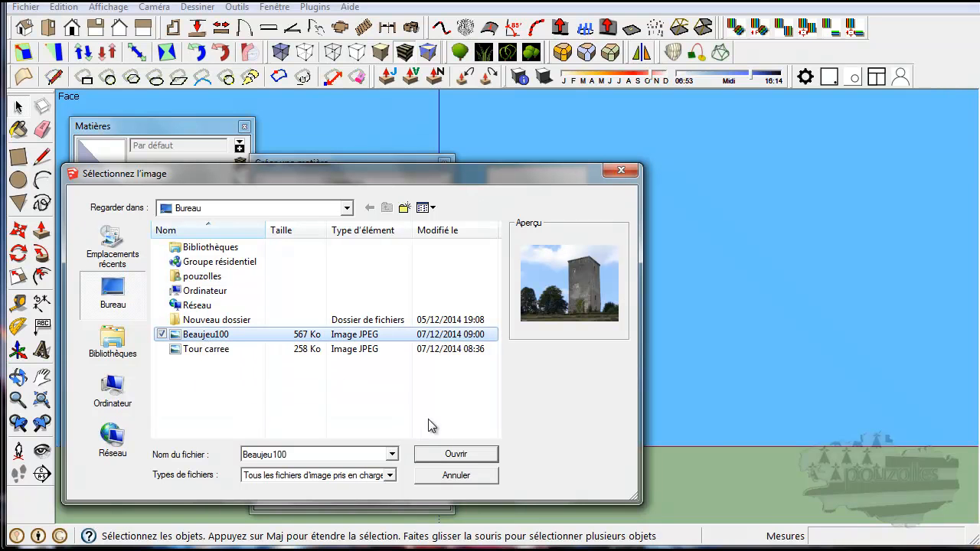
left_click(457, 455)
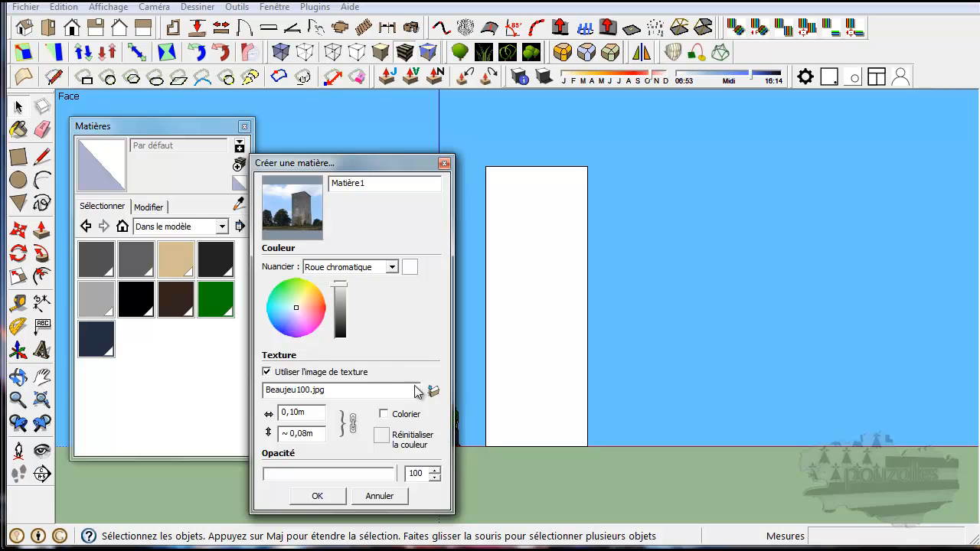
left_click(318, 496)
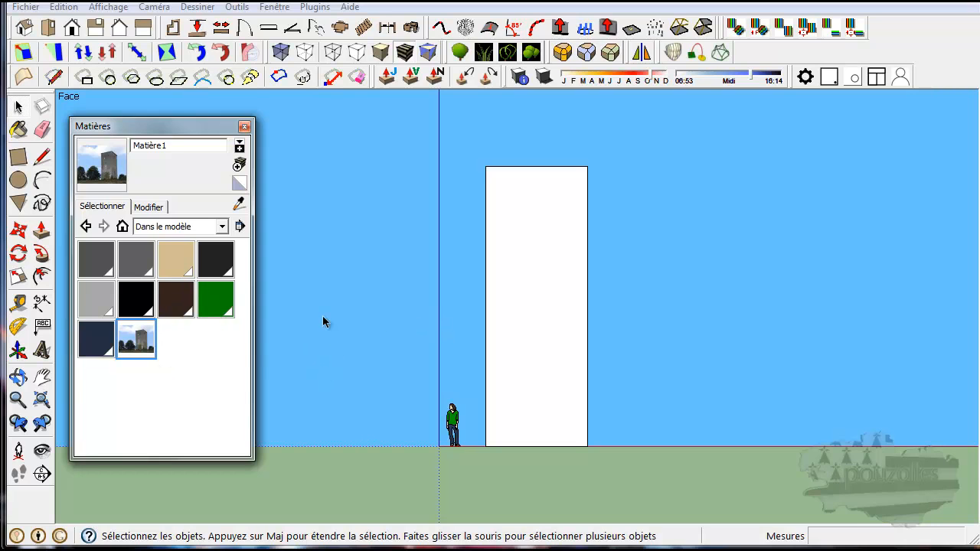
Step: Paint the box's front face with the Matière1 photo material and check how the image tiles up close
left_click(131, 341)
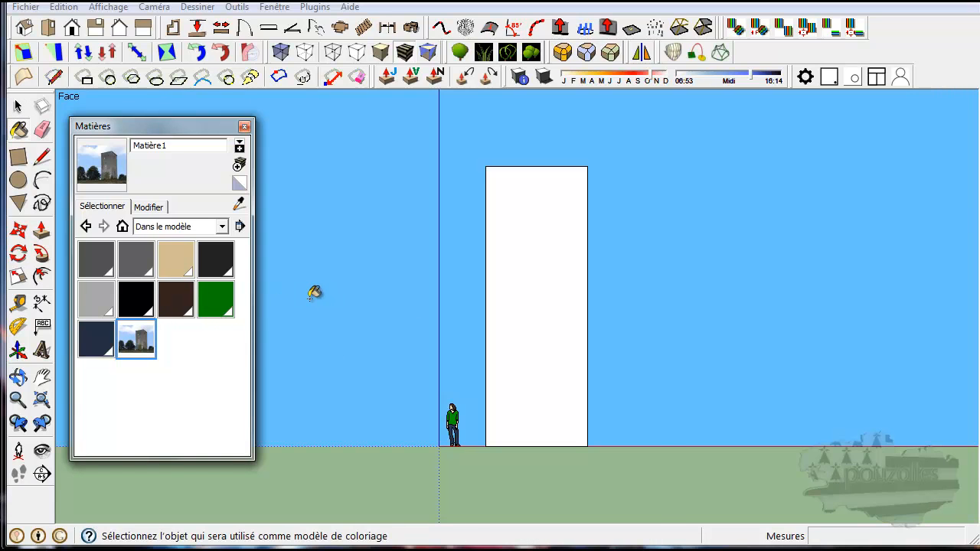
left_click(526, 281)
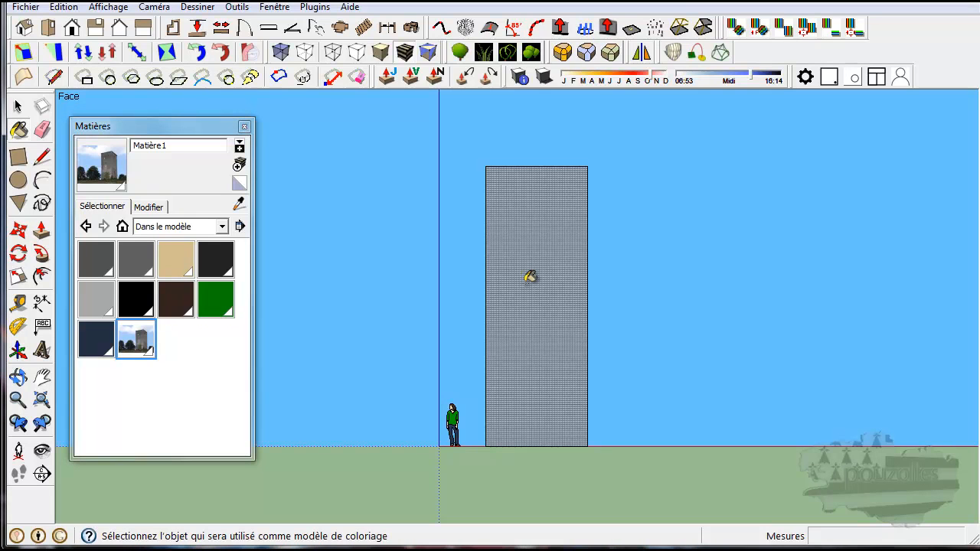
scroll(529, 277, "up", 4)
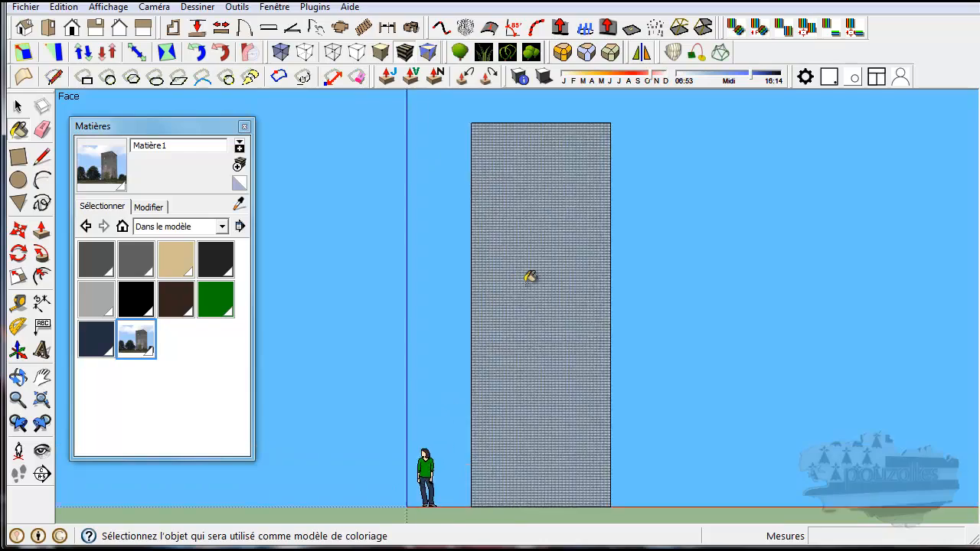
scroll(529, 277, "up", 6)
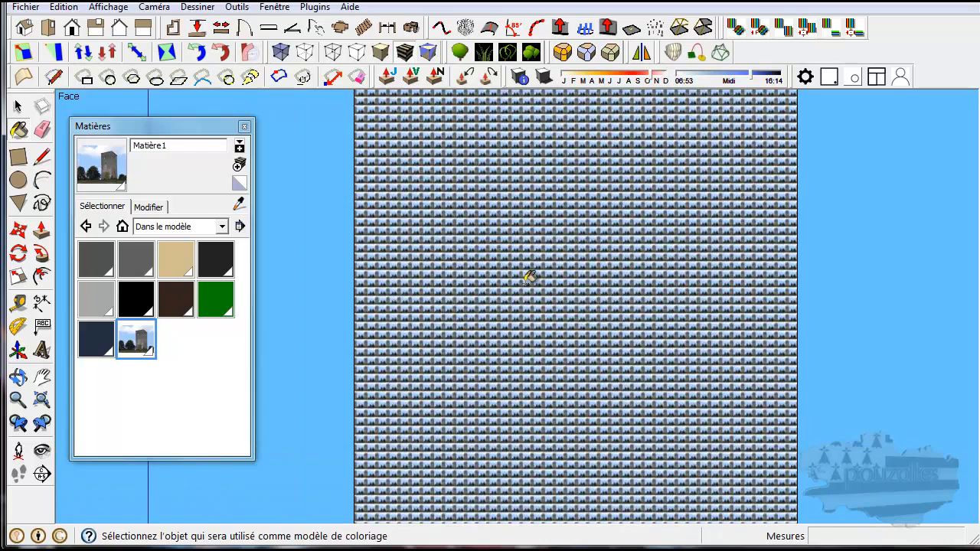
scroll(529, 277, "up", 5)
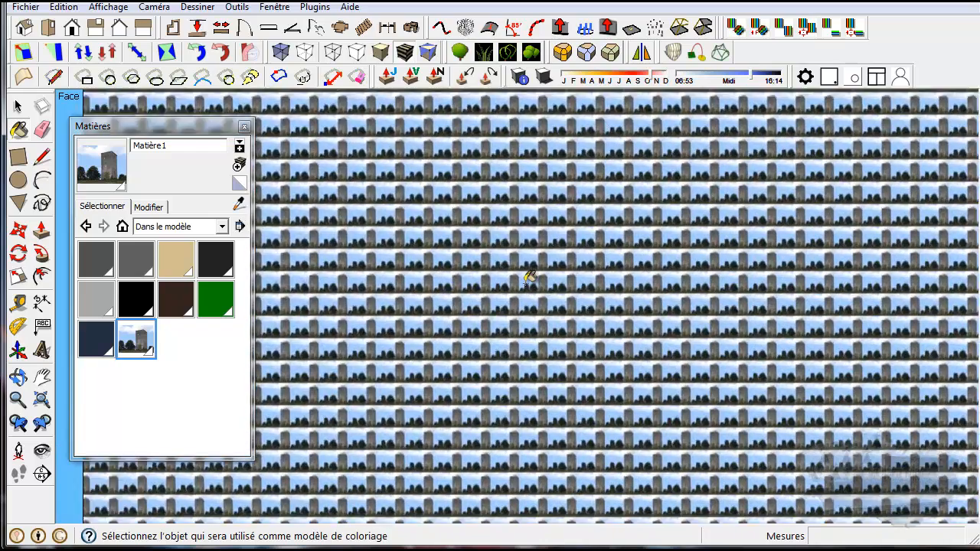
scroll(529, 277, "down", 6)
scroll(529, 277, "down", 8)
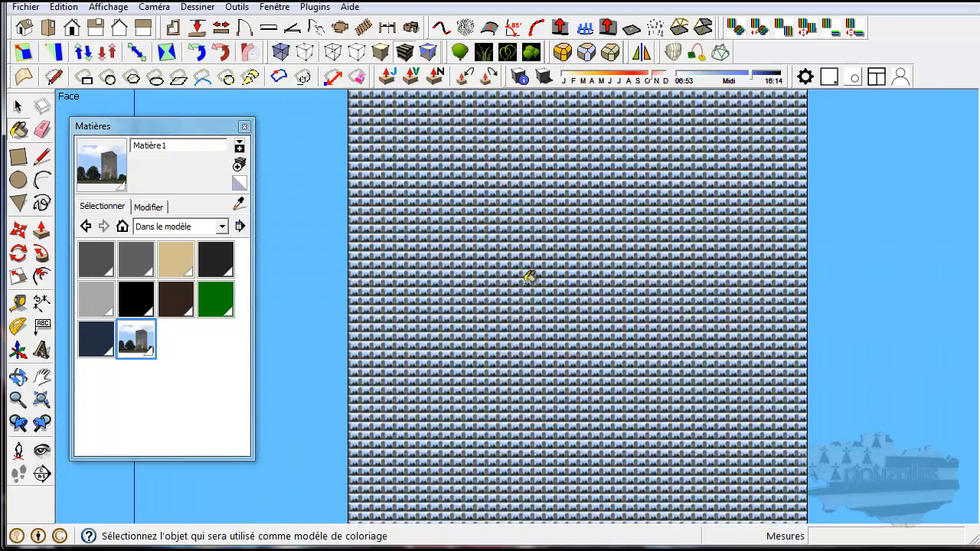
scroll(529, 277, "down", 1)
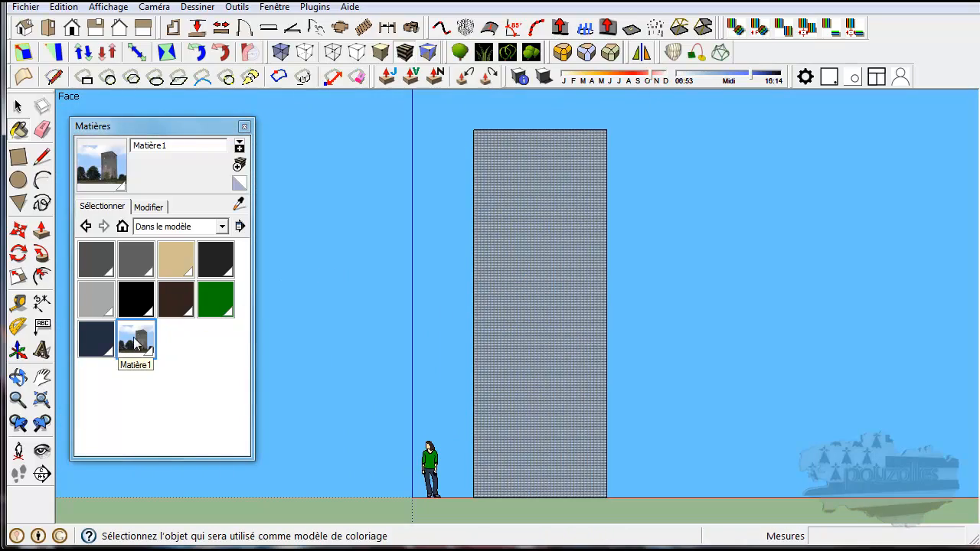
Step: Edit the Matière1 material, trying larger texture widths and finishing with a width of 18 m
double_click(135, 342)
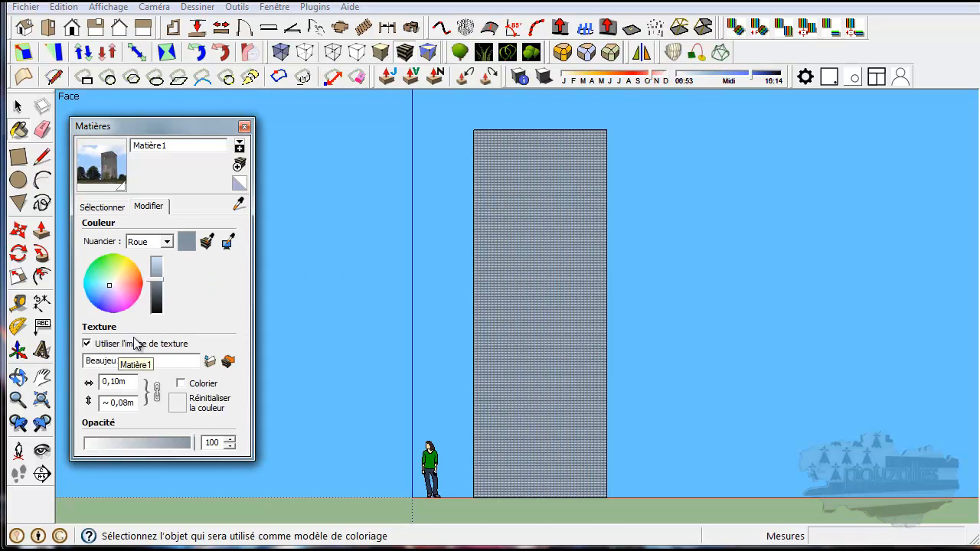
left_click_drag(126, 381, 102, 382)
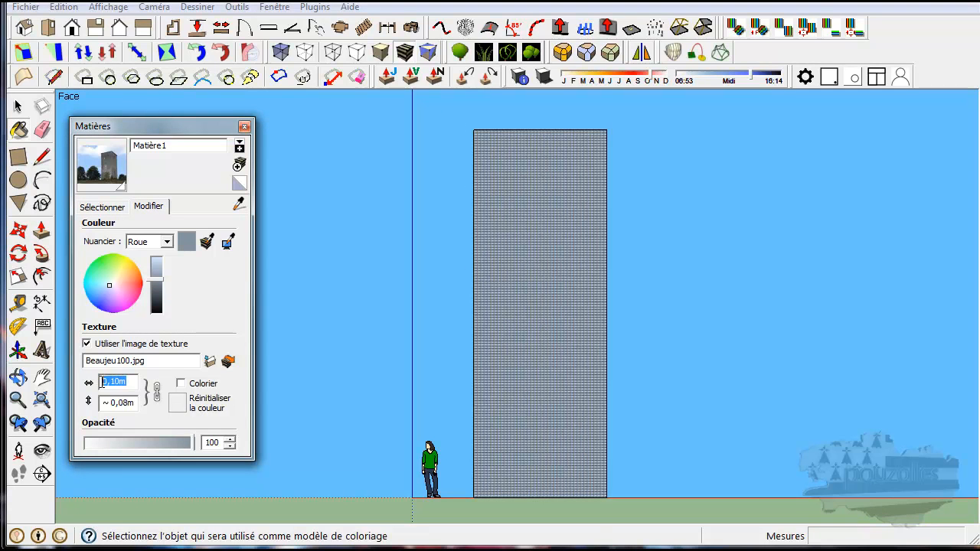
type("4")
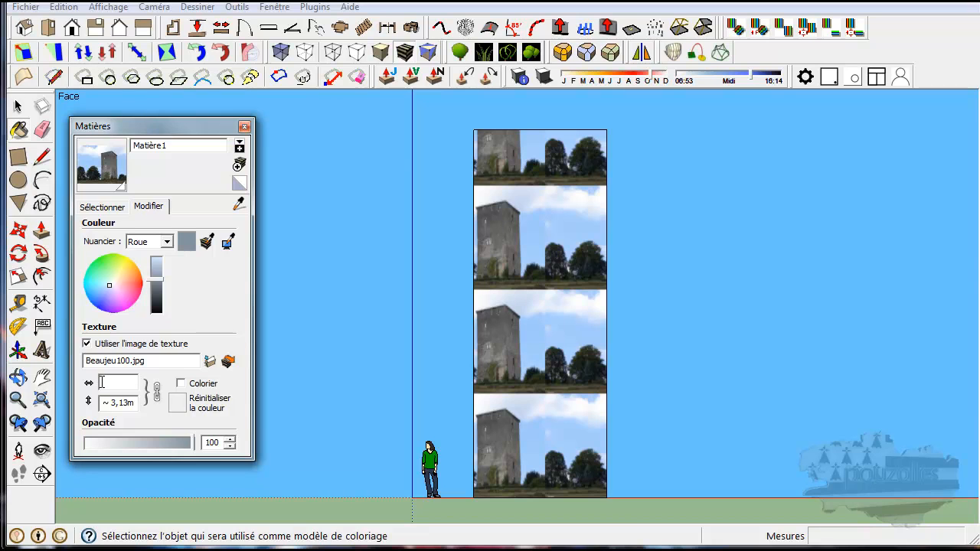
type("8")
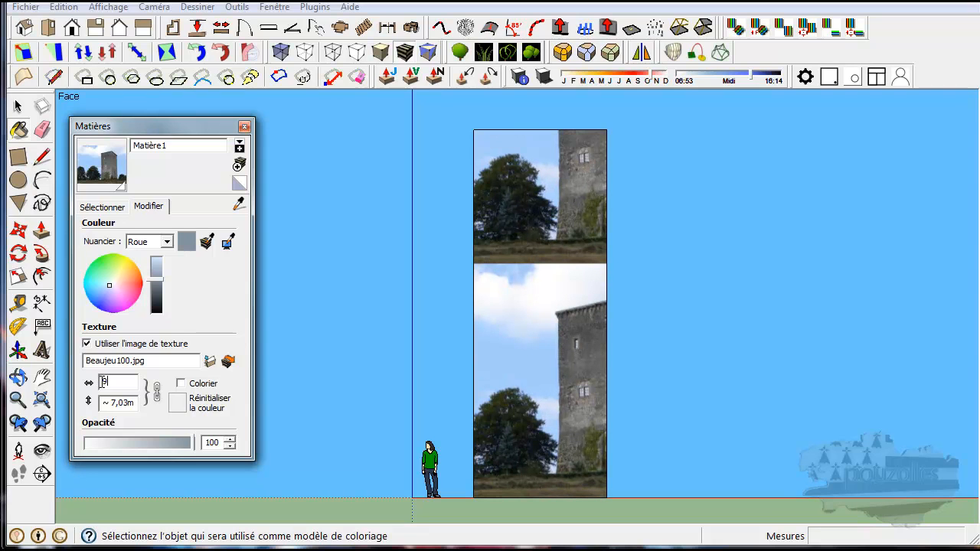
type("10")
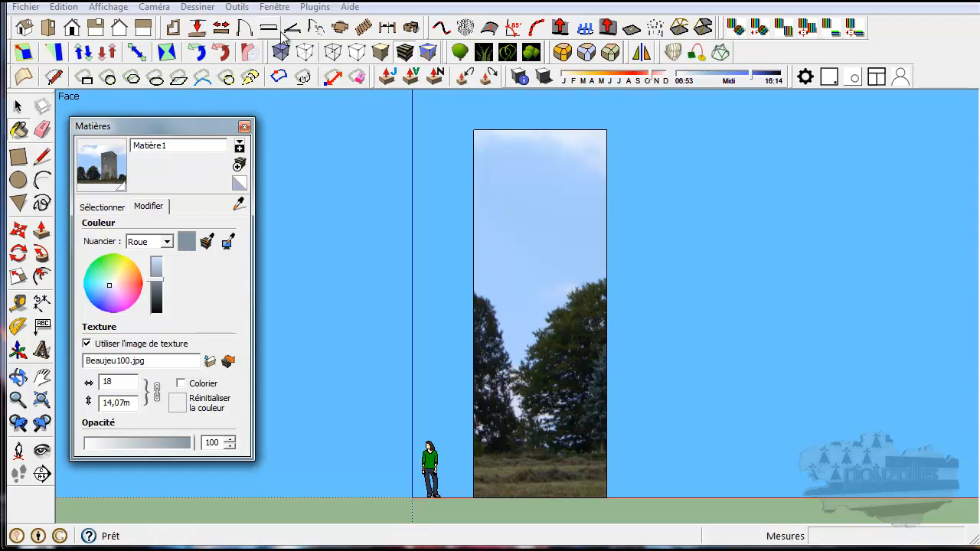
Step: Make the photo texture on the box's front face a projected texture
key("space")
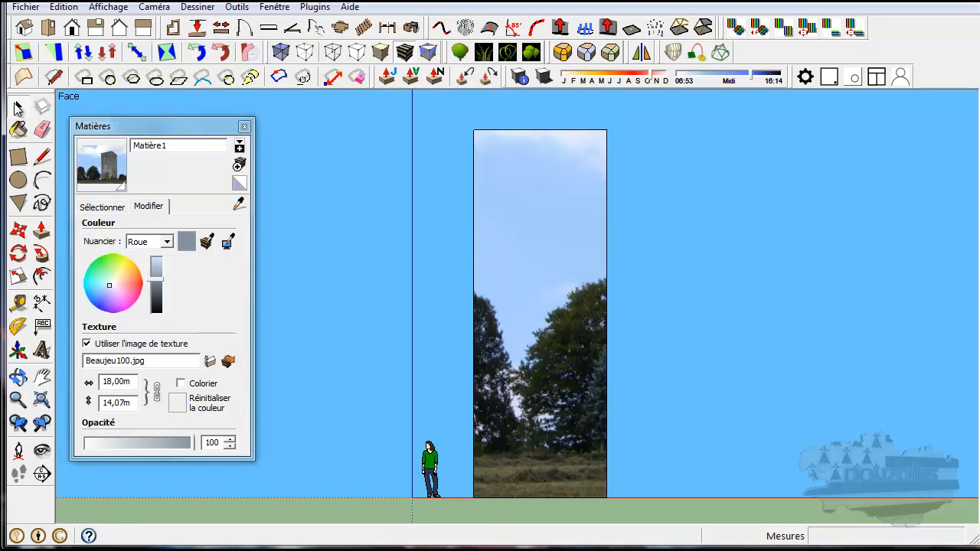
right_click(513, 200)
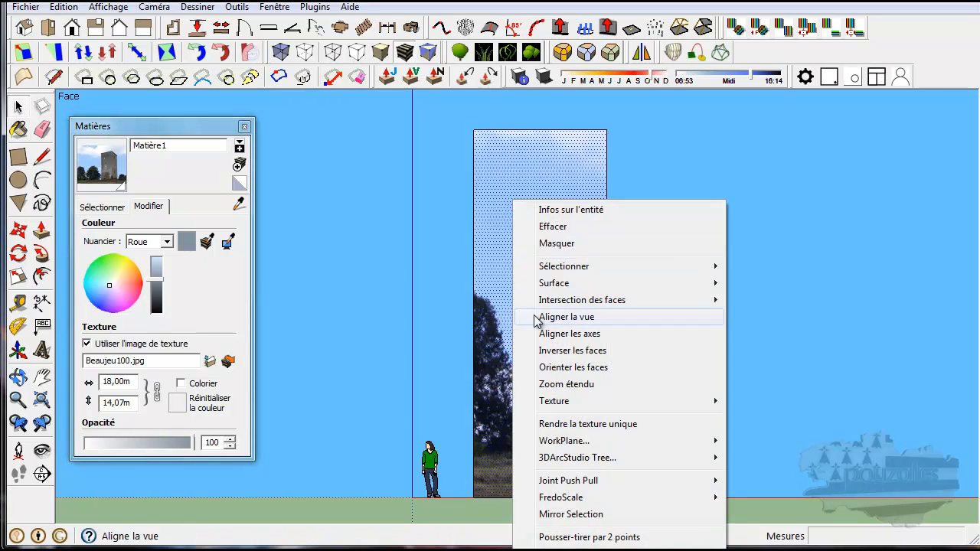
mouse_move(533, 402)
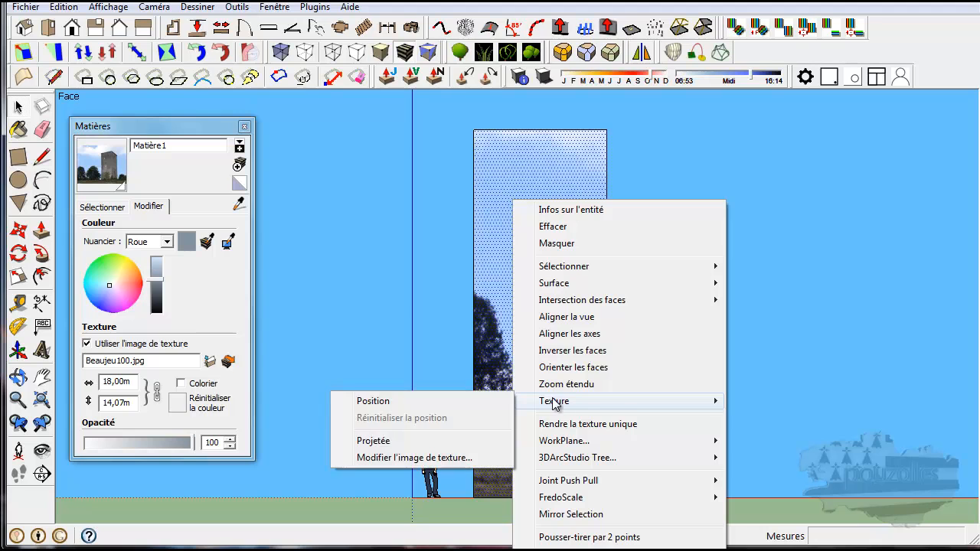
left_click(383, 441)
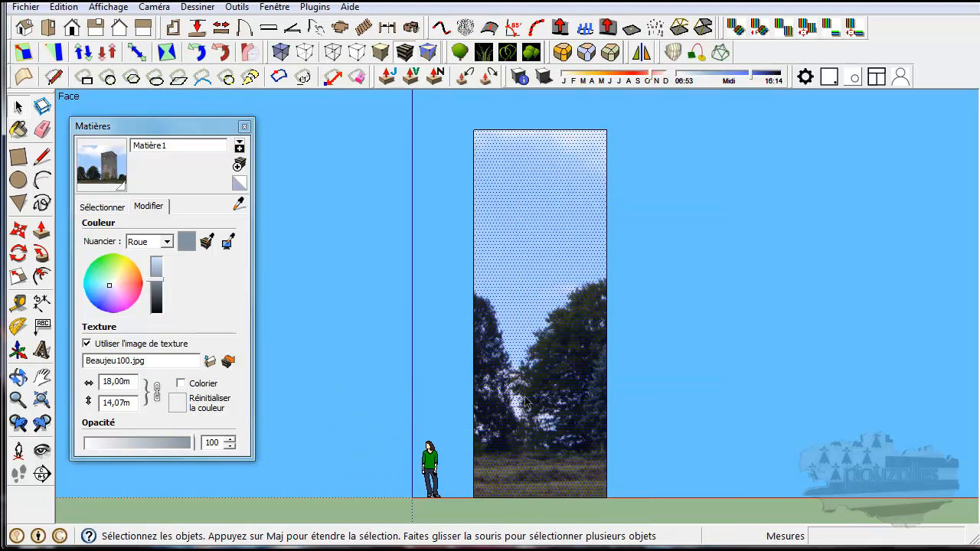
Step: Start positioning the texture on the box's front face and move the photo so the tower overlaps the face
right_click(535, 293)
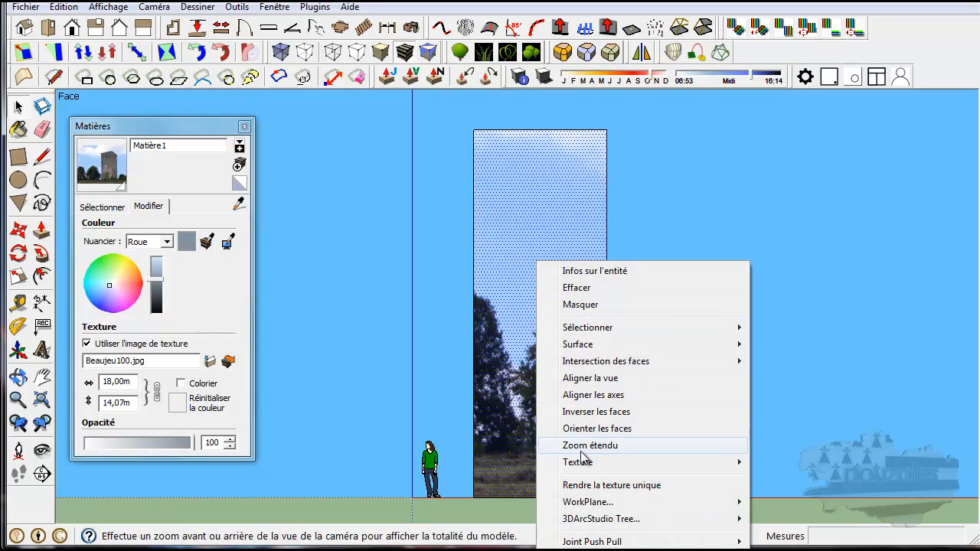
mouse_move(580, 461)
left_click(459, 466)
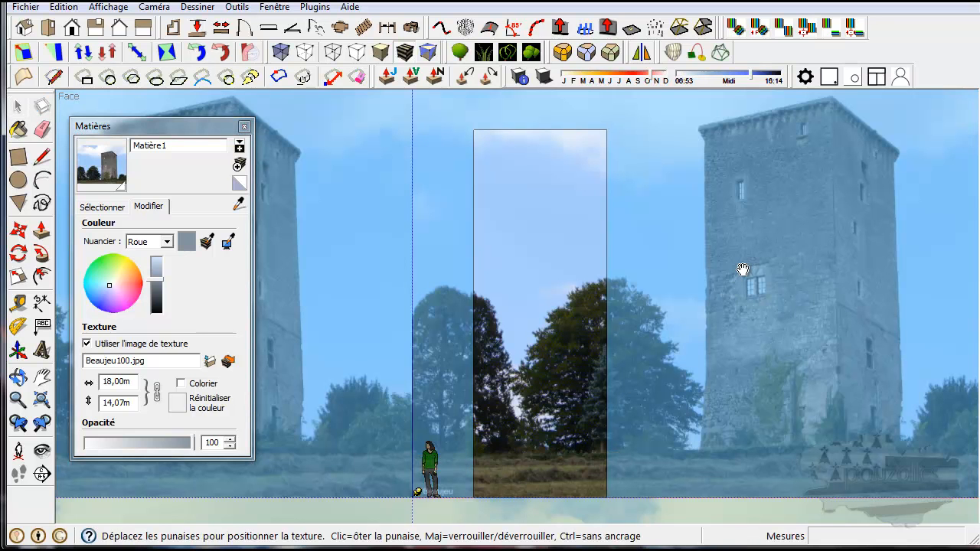
left_click_drag(744, 275, 423, 306)
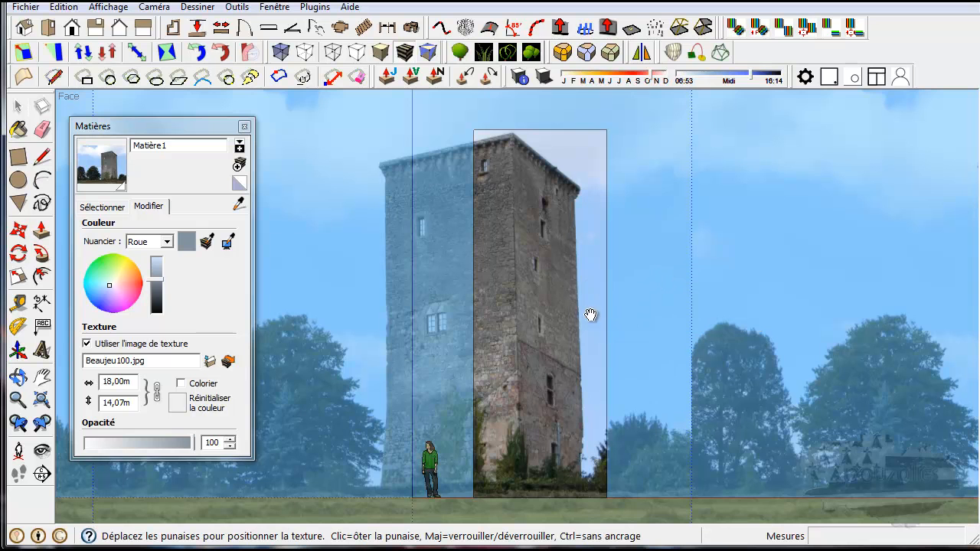
Step: Nudge the photo slightly, then relocate its two right-hand pins to the upper and lower outer corners of the tower's right wall
scroll(556, 264, "down", 1)
scroll(555, 269, "down", 3)
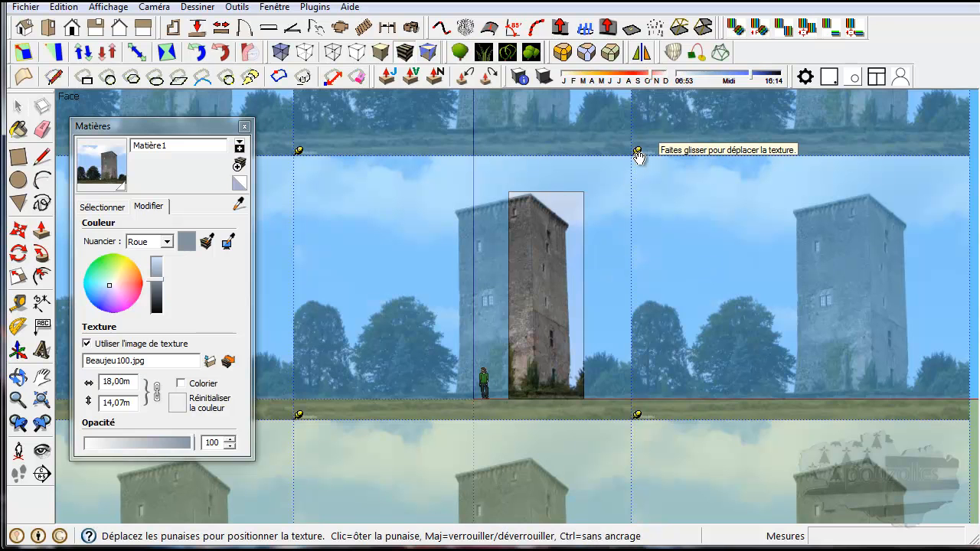
mouse_move(638, 156)
left_mouse_down()
mouse_move(616, 164)
mouse_move(648, 152)
left_mouse_up()
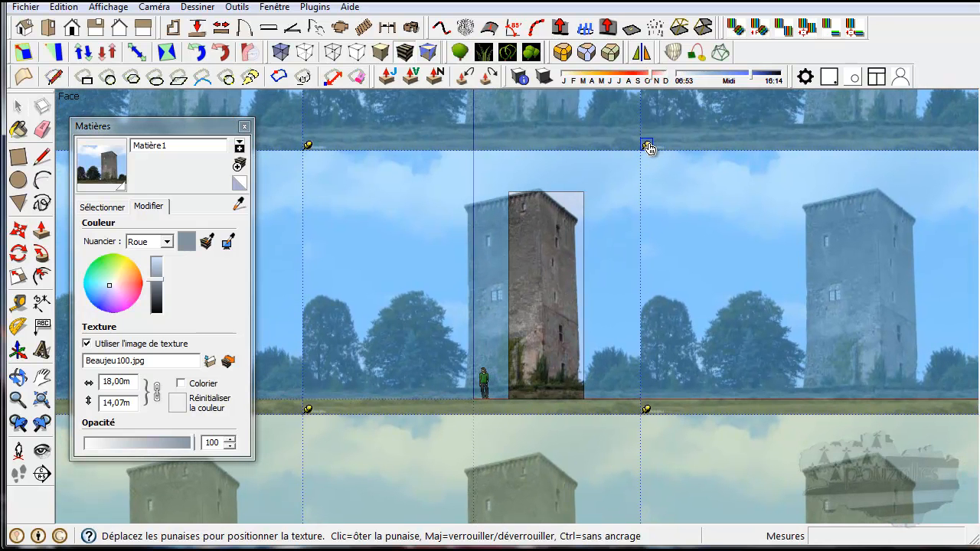
mouse_move(642, 151)
left_mouse_down()
mouse_move(615, 166)
mouse_move(647, 147)
left_mouse_up()
left_click(649, 146)
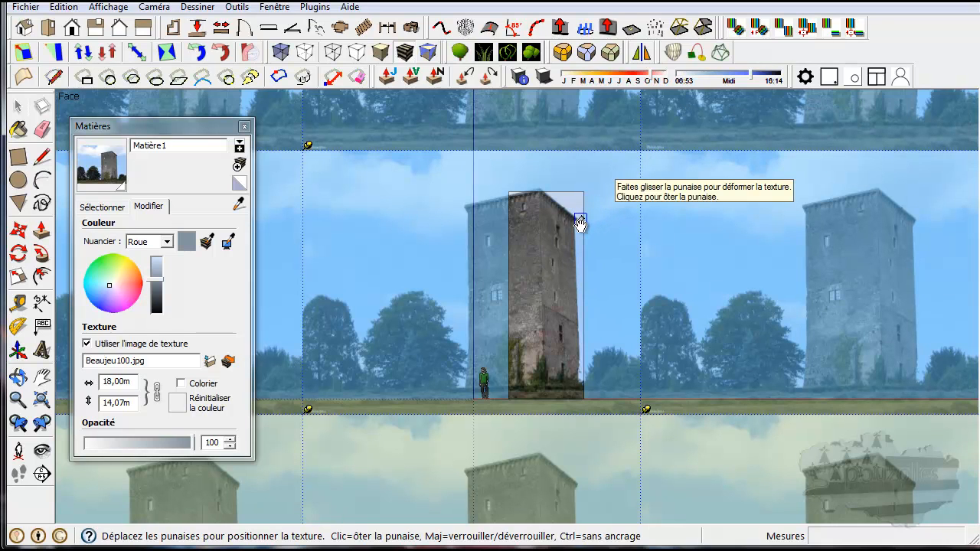
left_click(580, 222)
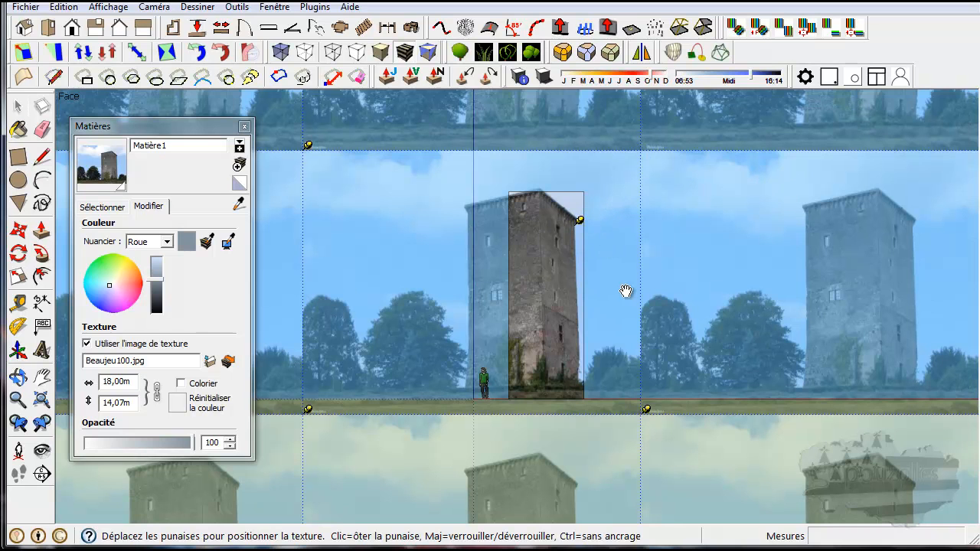
left_click(647, 412)
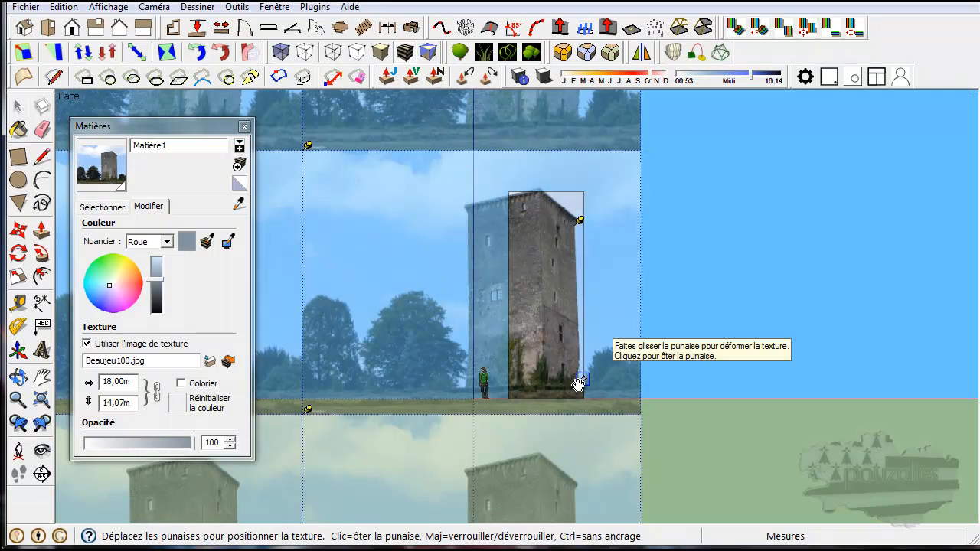
left_click(578, 381)
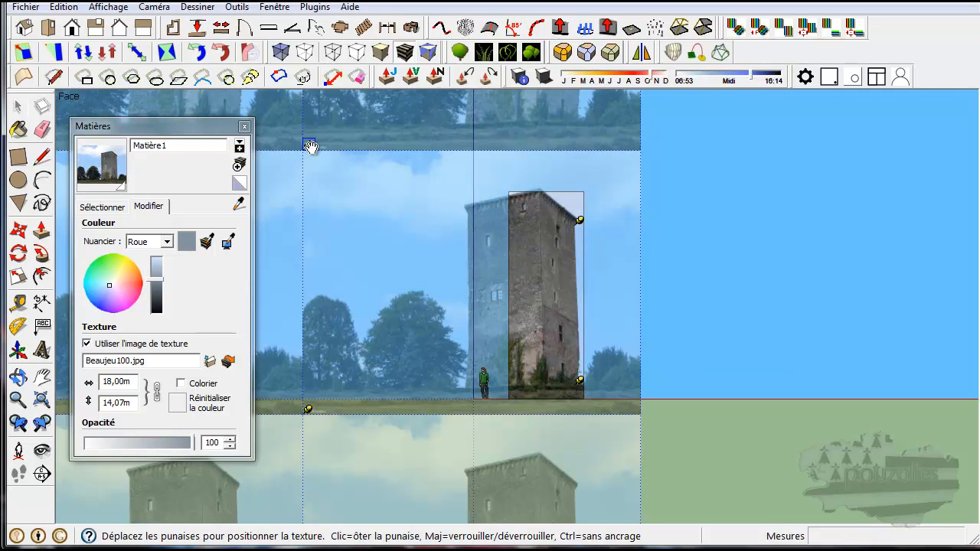
Step: Relocate the photo's two left-hand pins to the upper and lower ends of the tower's central edge
left_click(309, 147)
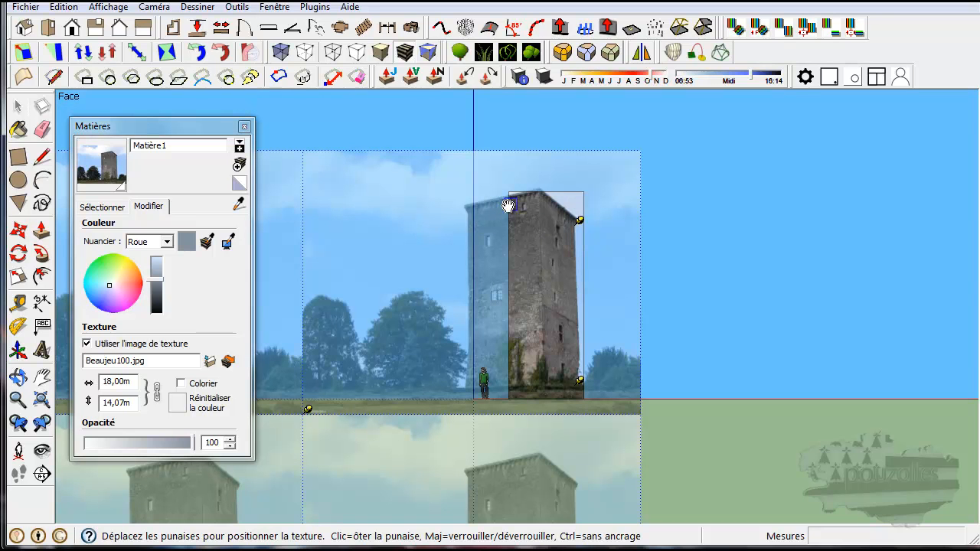
left_click(541, 197)
left_click(308, 409)
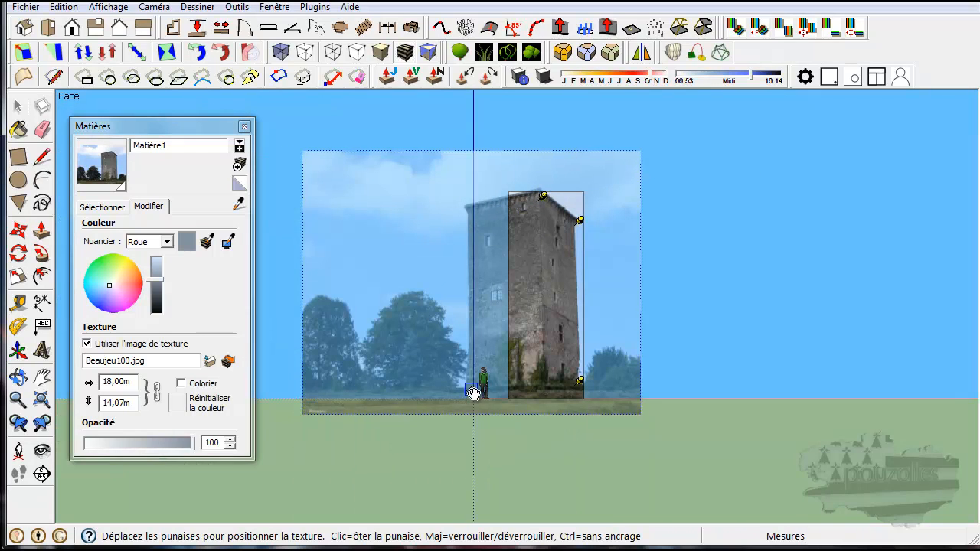
left_click(543, 381)
Step: Fine-tune the two upper pins so they sit exactly on the upper corners of the tower's right wall, just under the eaves
scroll(568, 204, "up", 5)
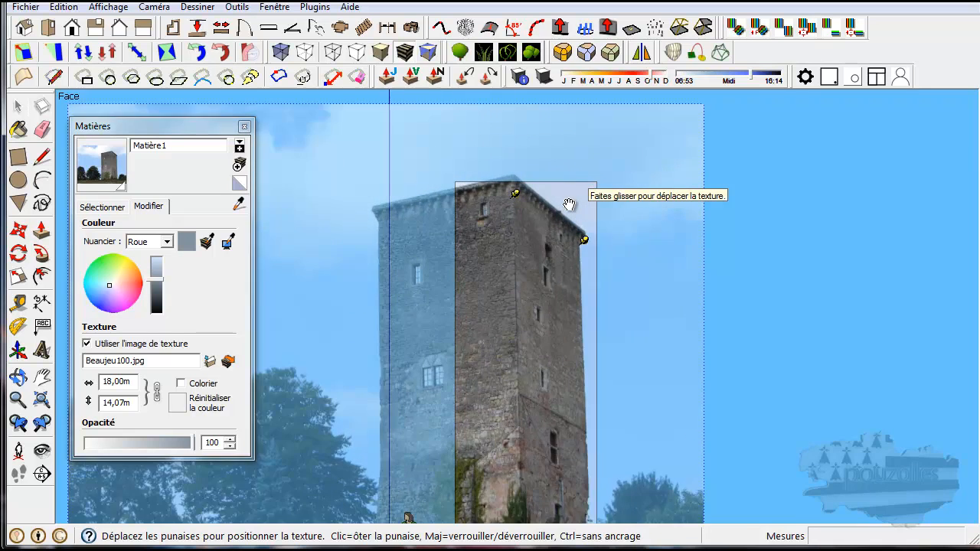
scroll(566, 205, "up", 4)
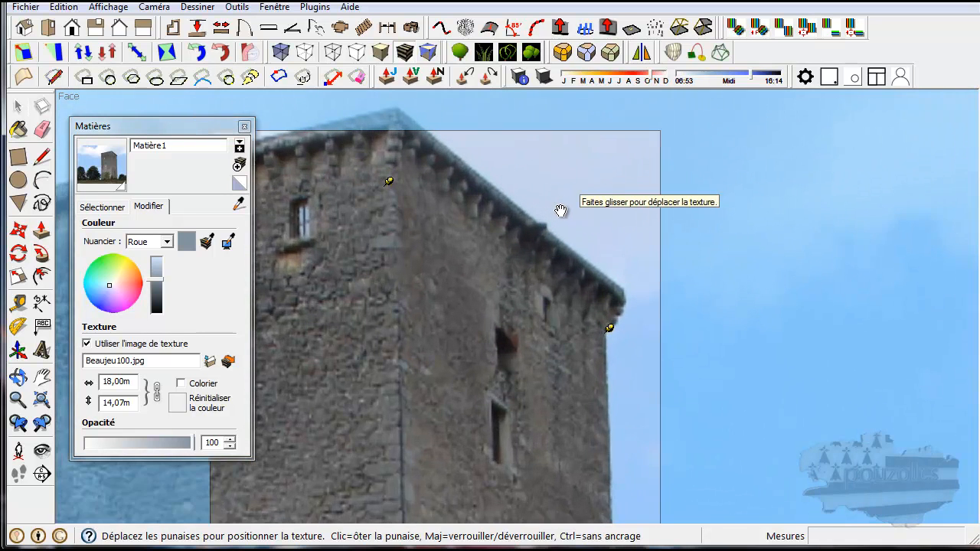
scroll(560, 210, "down", 1)
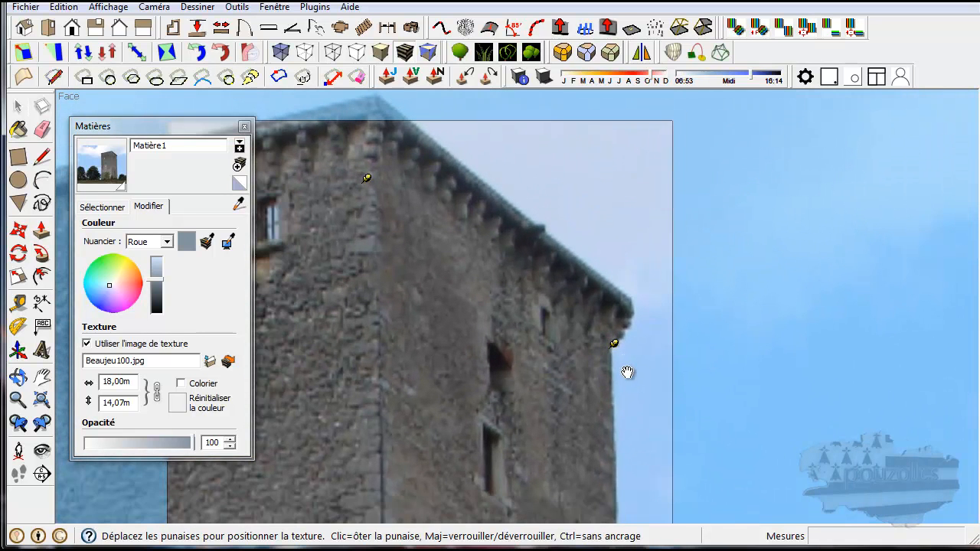
left_click_drag(615, 346, 617, 348)
left_click(614, 337)
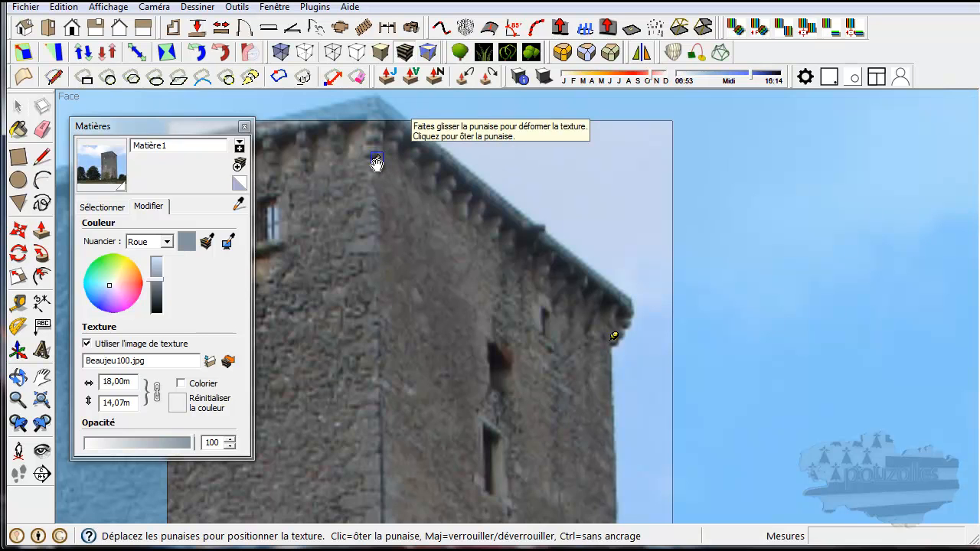
left_click(378, 159)
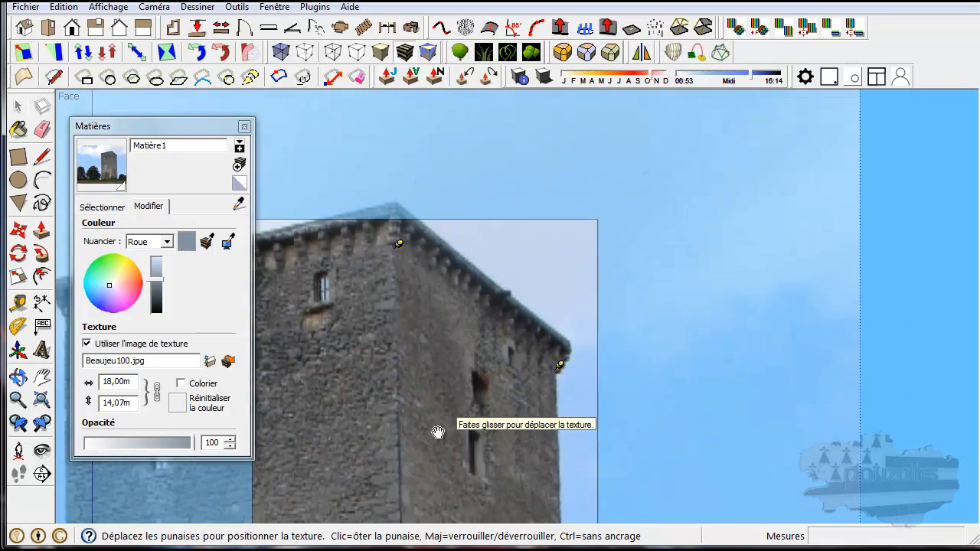
Step: Fine-tune the two lower pins so they sit on the base corners of the tower's right wall
scroll(439, 432, "down", 4)
middle_click_drag(438, 444, 445, 172, "shift")
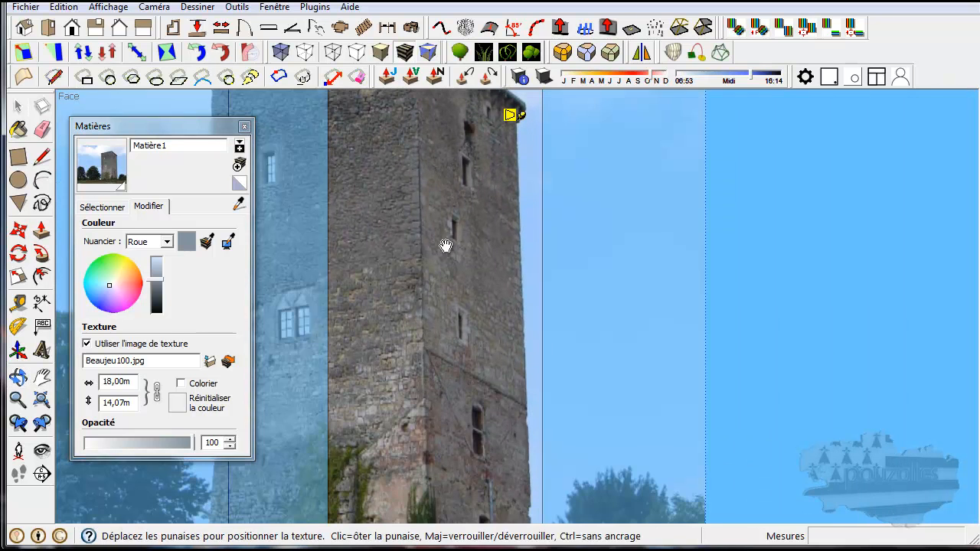
middle_click_drag(429, 401, 441, 255, "shift")
scroll(442, 255, "down", 4)
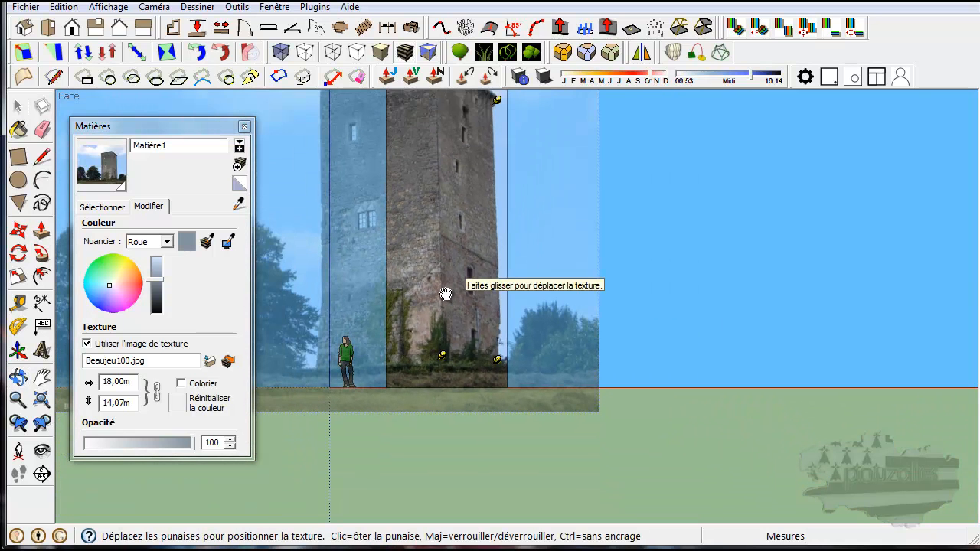
scroll(463, 350, "up", 3)
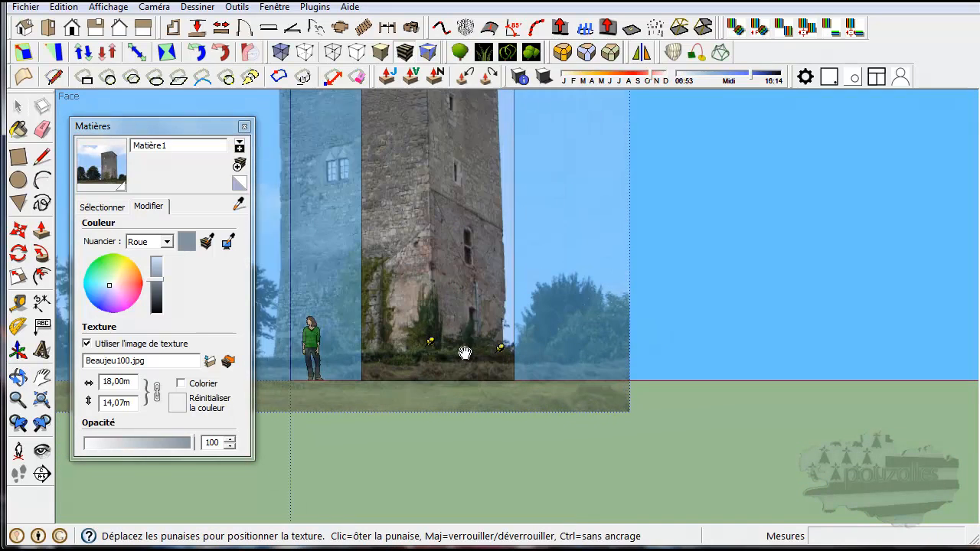
scroll(471, 354, "up", 2)
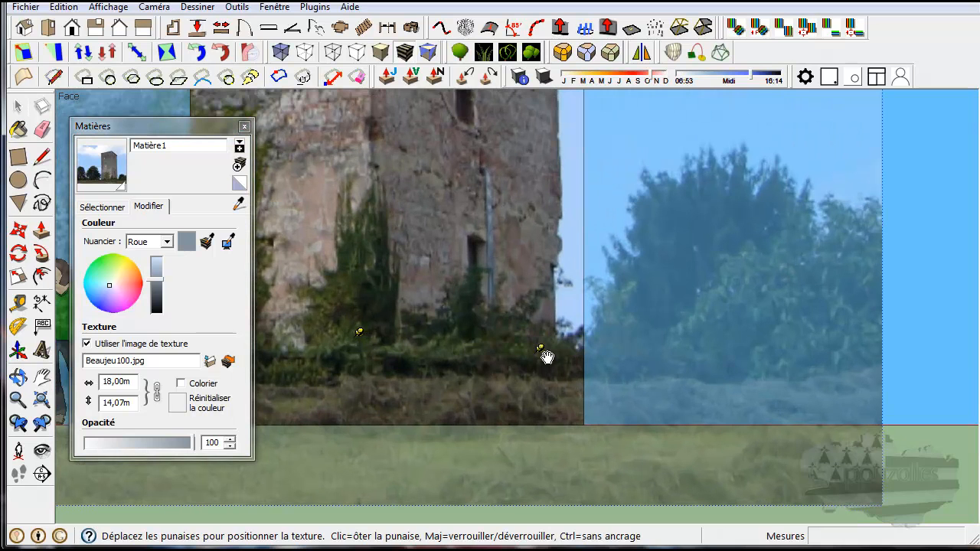
left_click_drag(541, 352, 558, 335)
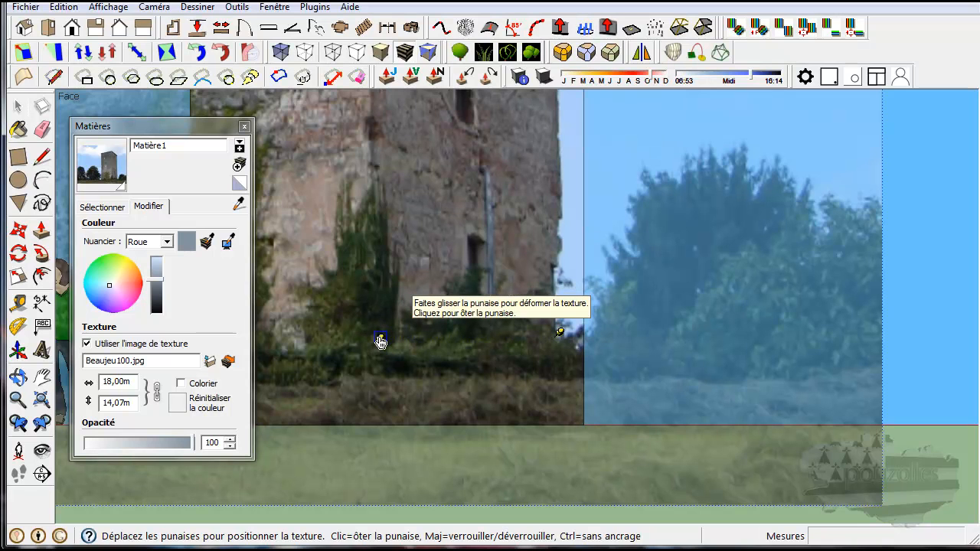
key("shift")
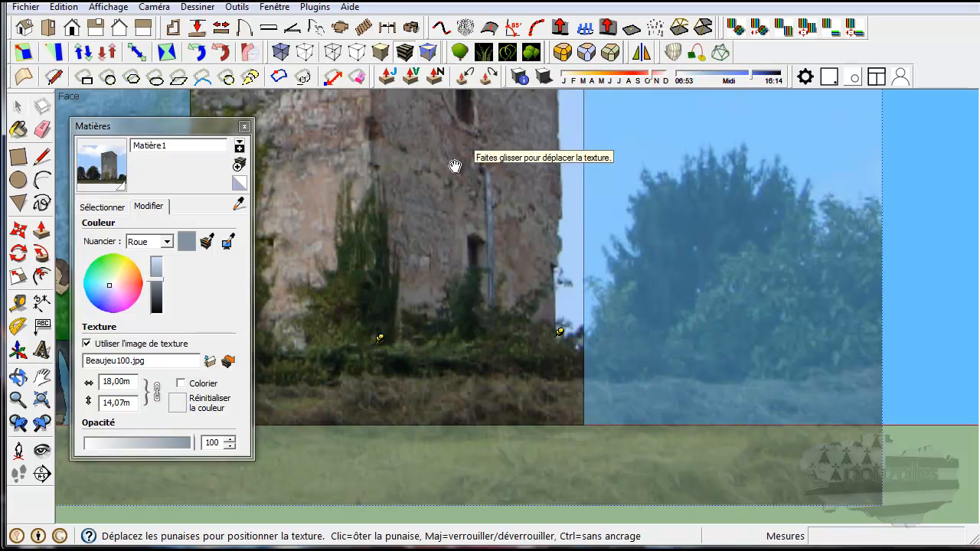
middle_click(453, 164, "shift")
middle_click_drag(454, 164, 472, 343, "shift")
middle_click_drag(457, 204, 523, 351, "shift")
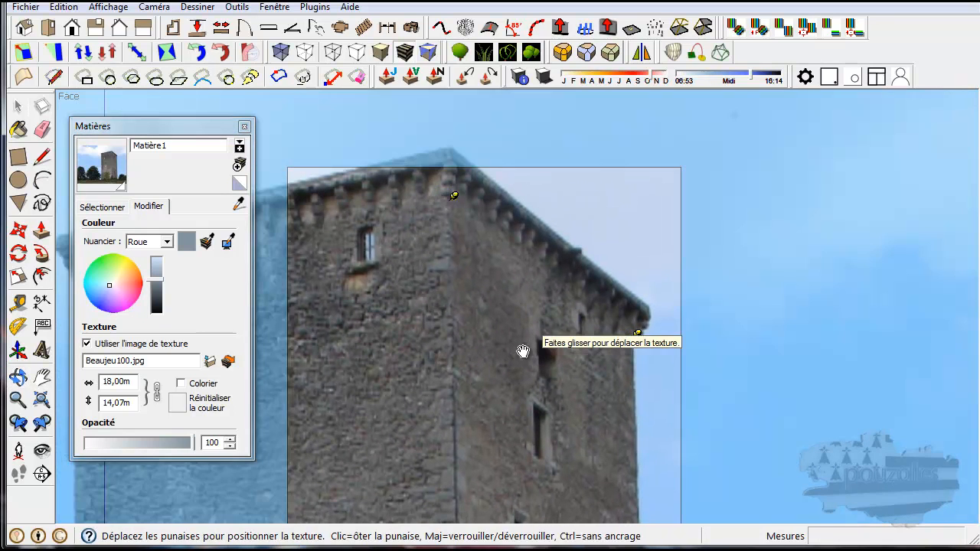
left_click(638, 335)
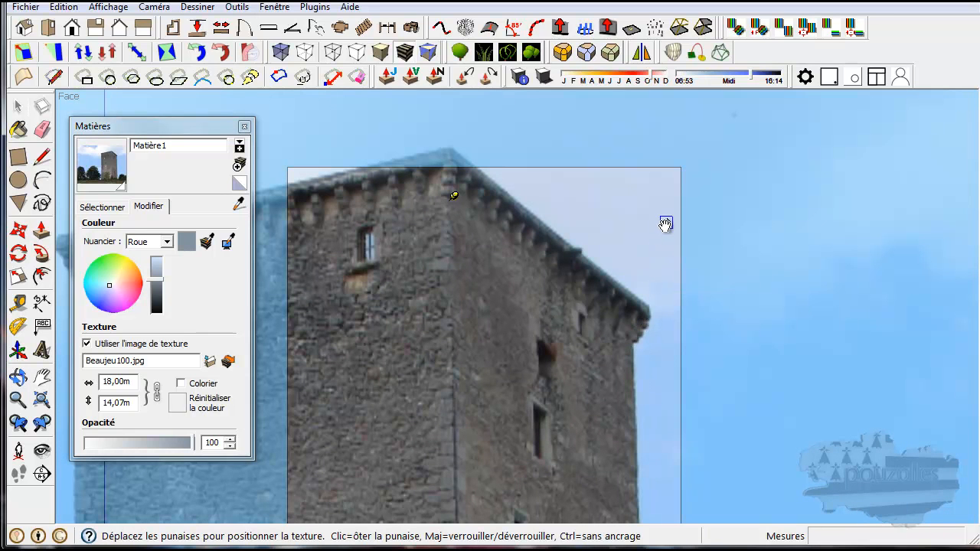
left_click(672, 196)
key("ctrl+z")
Step: Stretch the photo by moving its four pins onto the front face's matching corners, and apply the texture position
left_click_drag(638, 337, 683, 169)
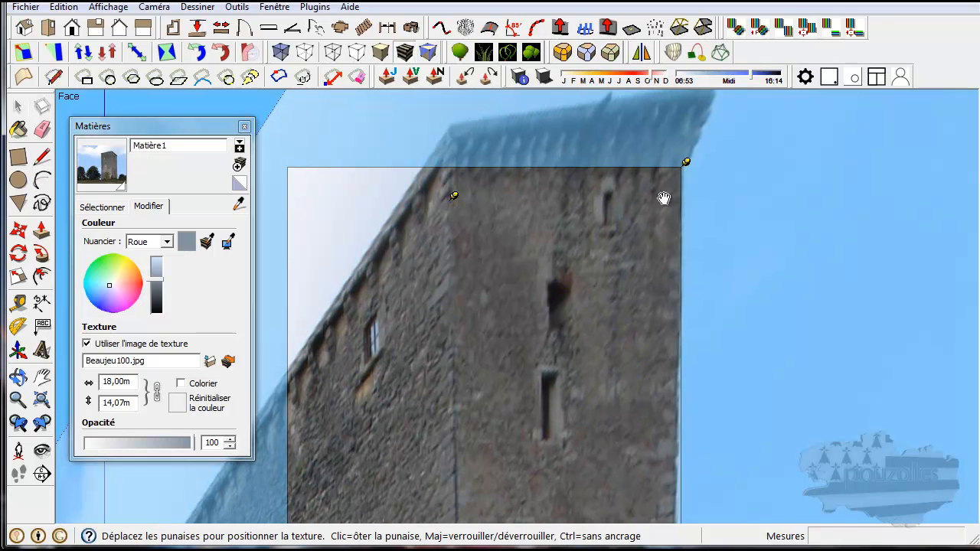
left_click_drag(454, 198, 296, 176)
scroll(482, 313, "down", 6)
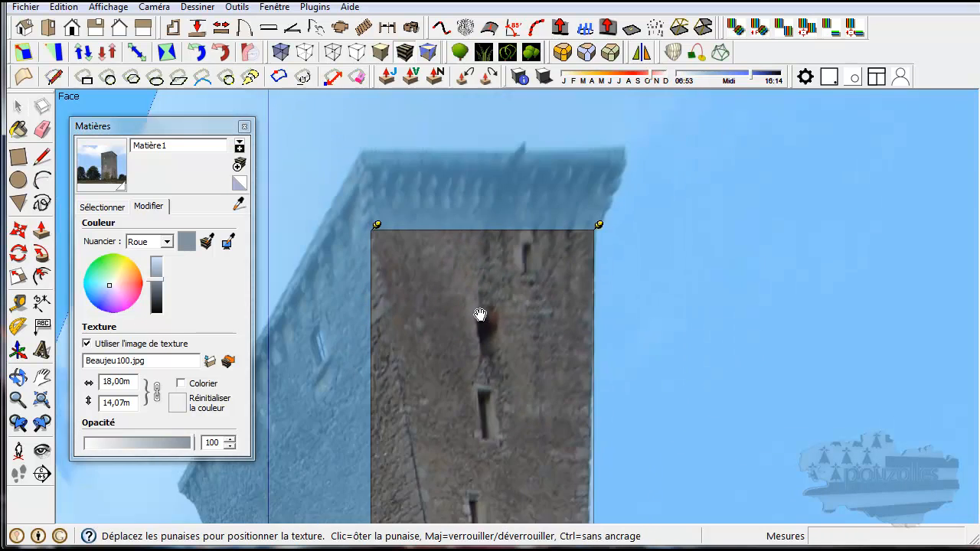
scroll(486, 331, "down", 3)
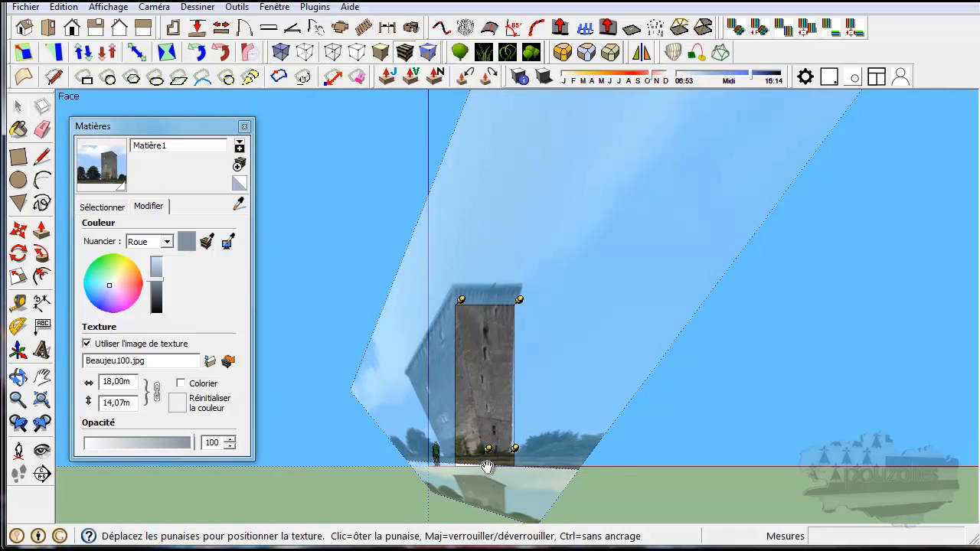
scroll(486, 464, "up", 5)
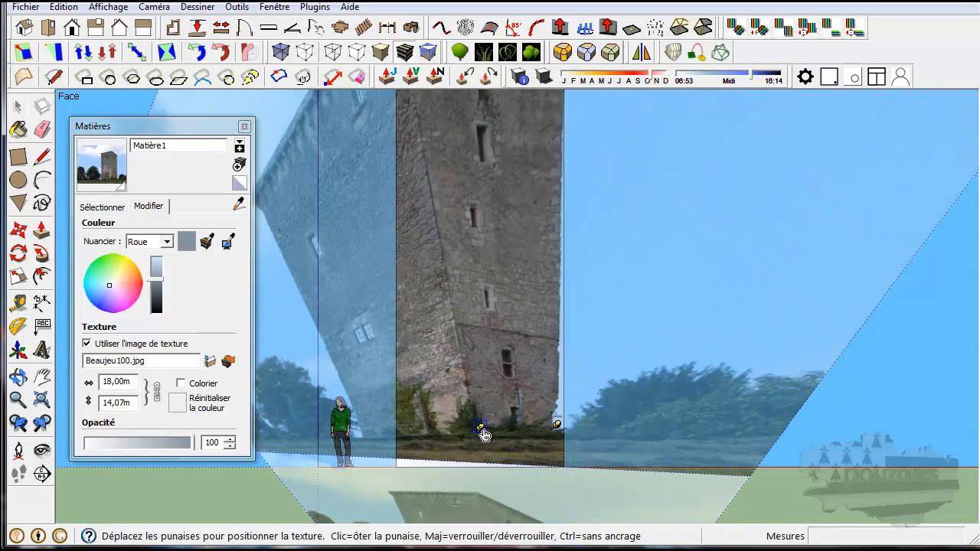
scroll(478, 433, "up", 2)
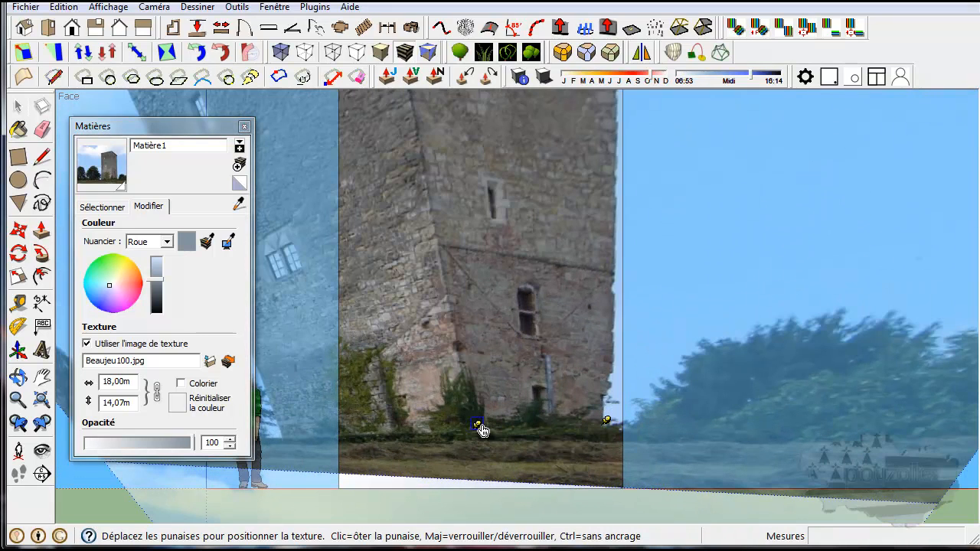
left_click_drag(479, 429, 343, 483)
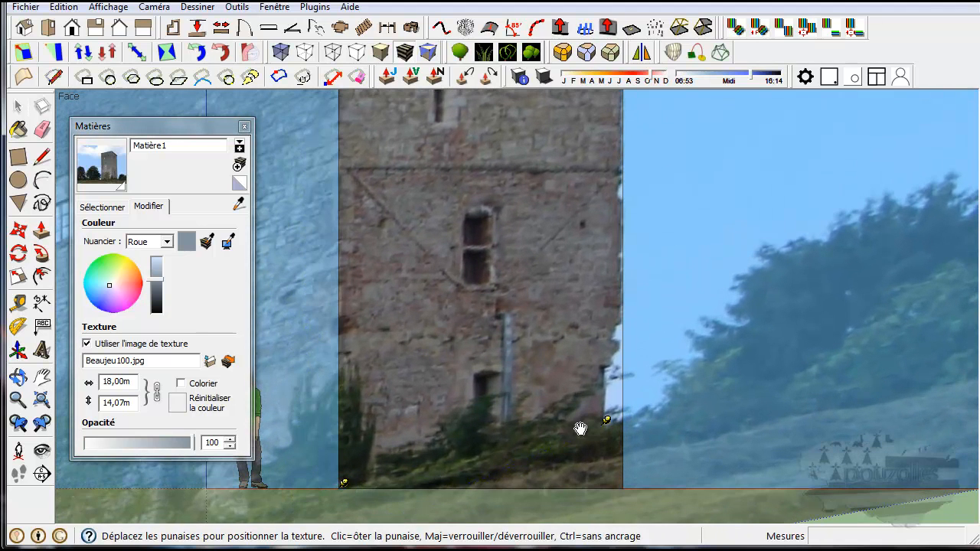
left_click_drag(608, 425, 619, 485)
scroll(575, 438, "down", 4)
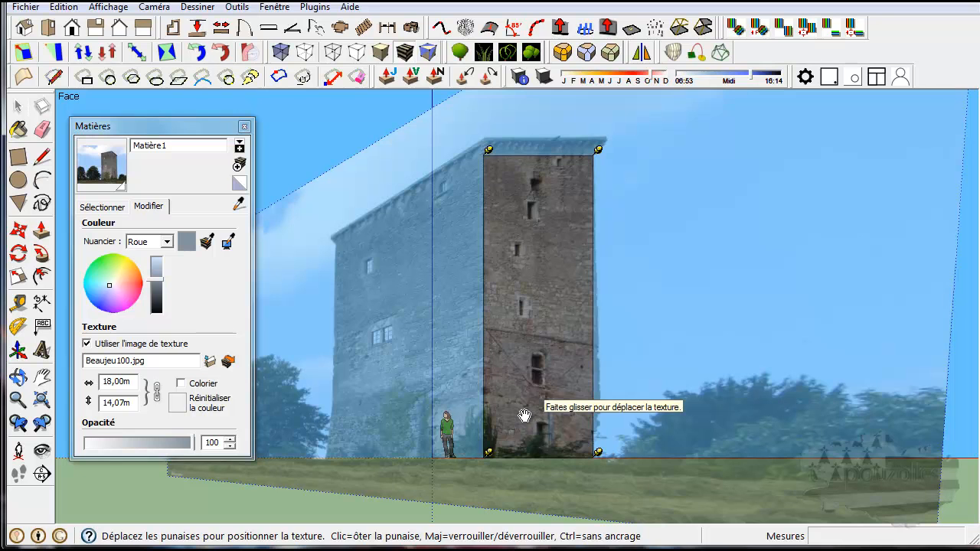
key("Return")
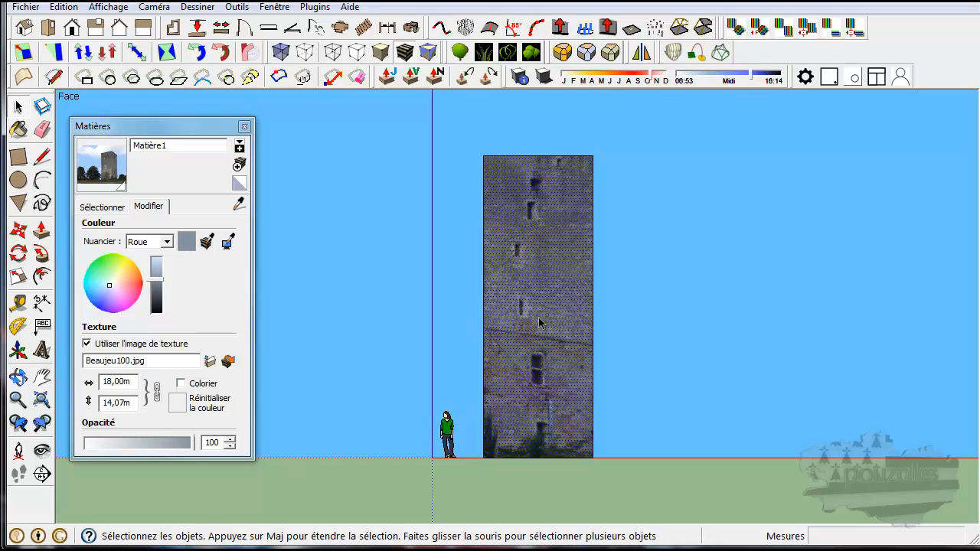
Step: Show the tower in the left standard view and paint its blank face with the tower photo material Matière1
left_click(96, 28)
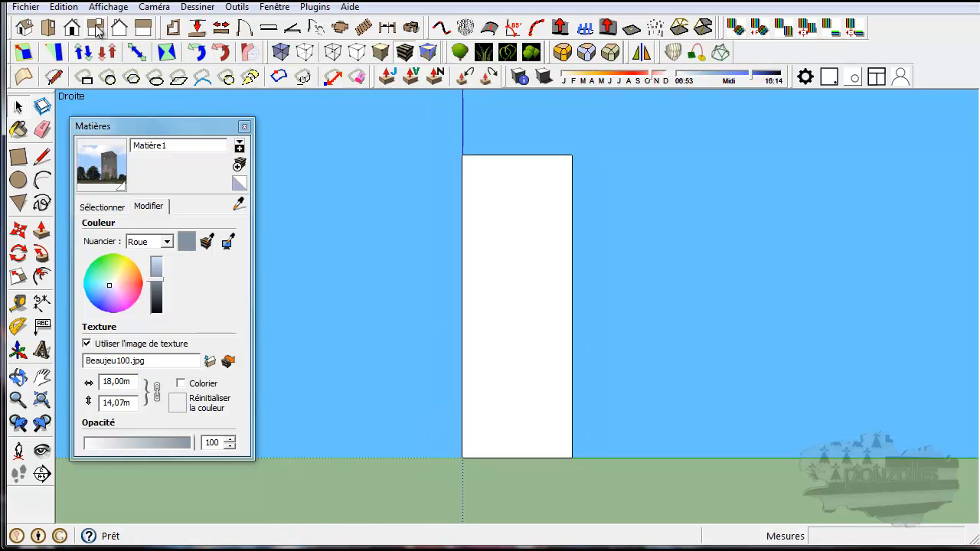
left_click(143, 28)
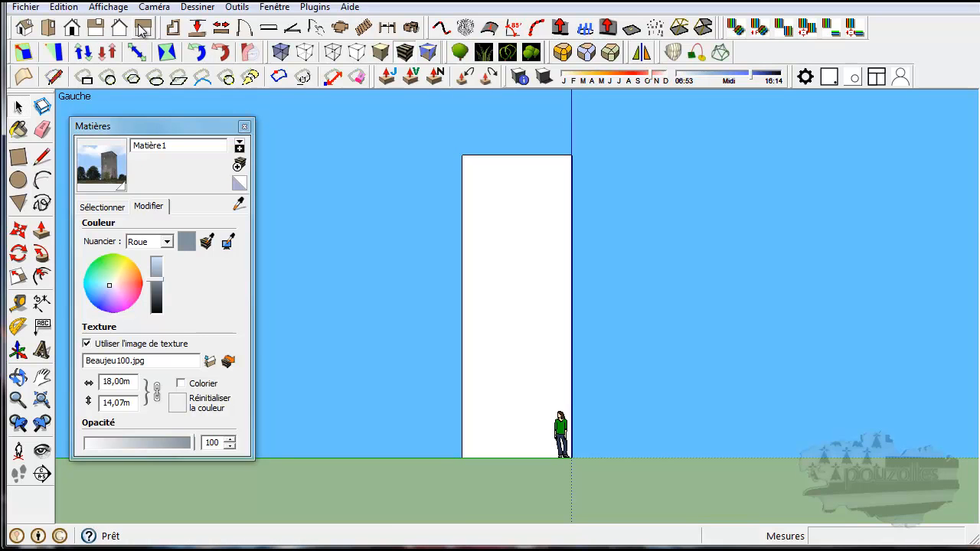
left_click(104, 168)
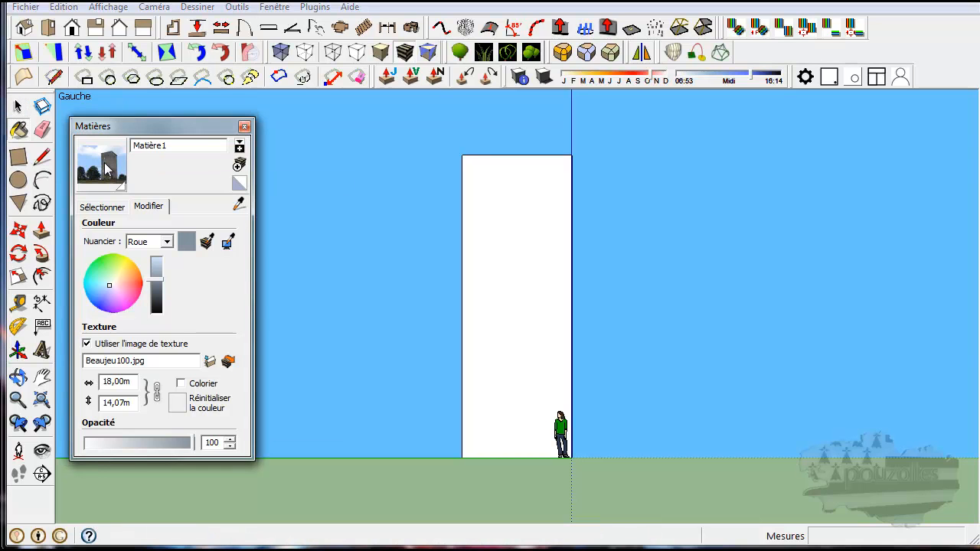
left_click(488, 248)
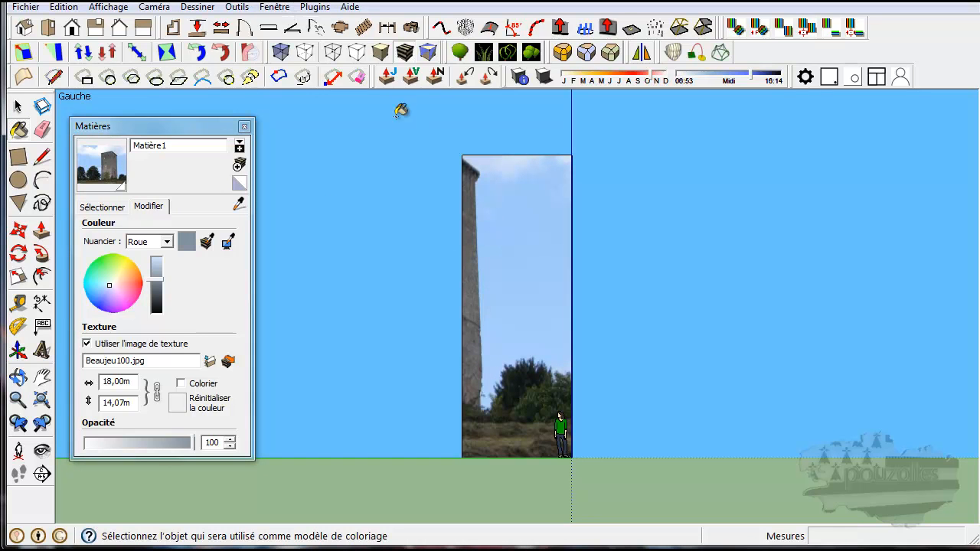
Step: Set the photo texture on the tower's left face to projected
left_click(19, 108)
right_click(523, 258)
mouse_move(570, 457)
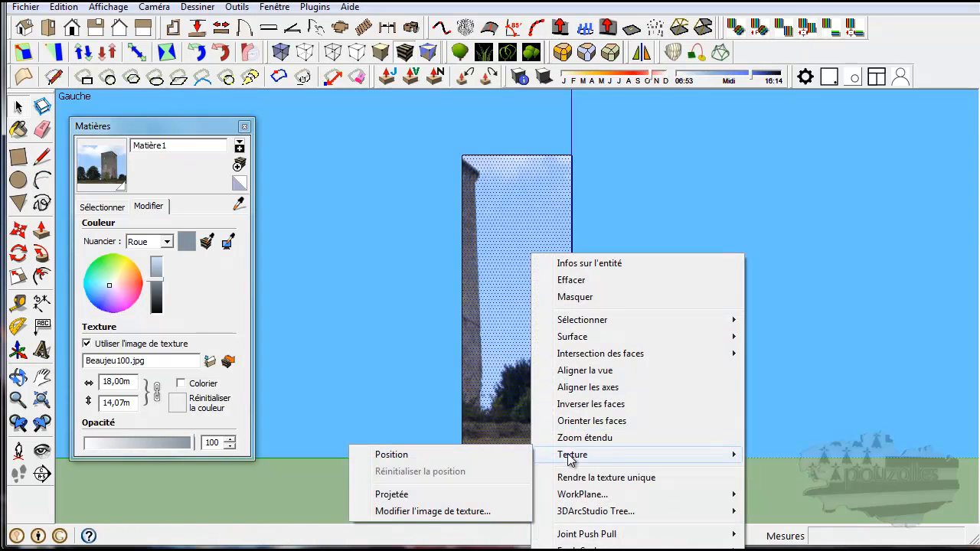
left_click(424, 494)
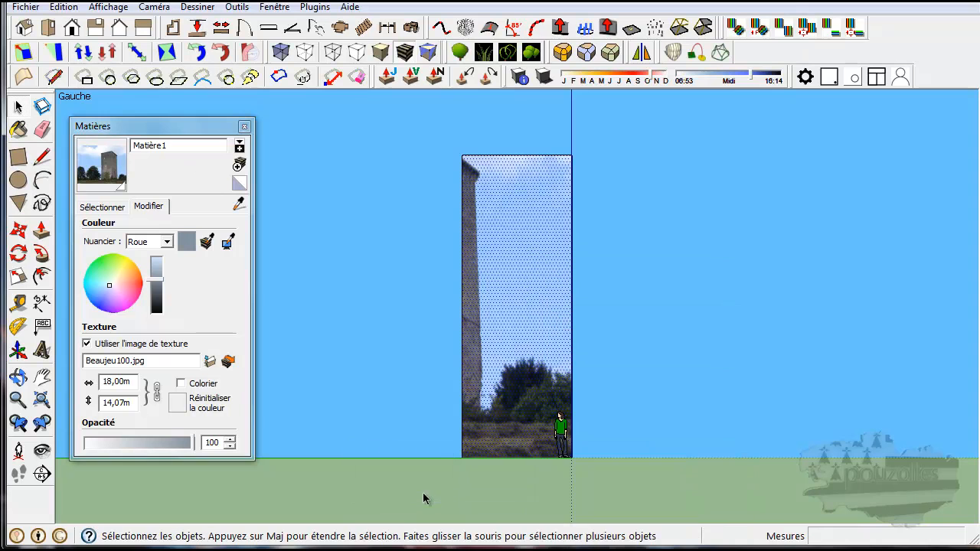
right_click(511, 351)
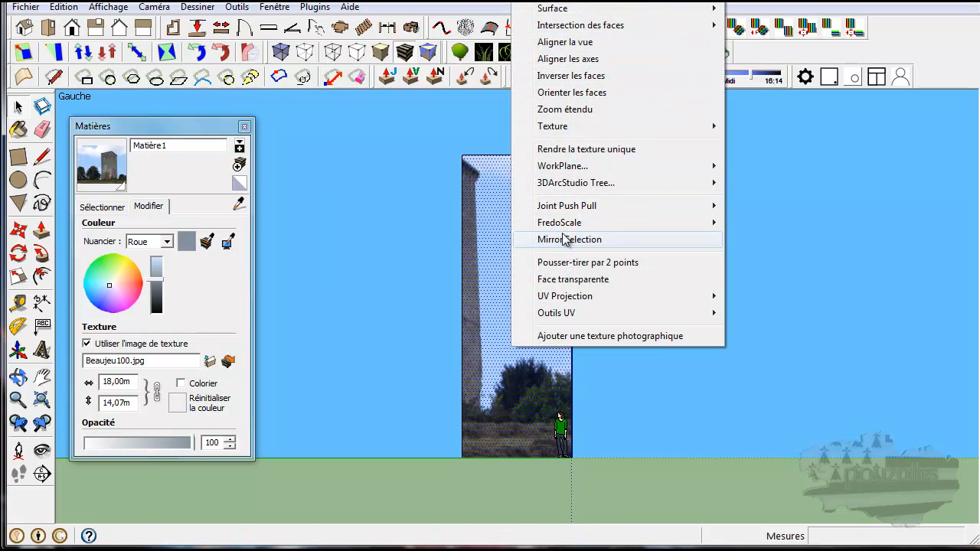
mouse_move(563, 132)
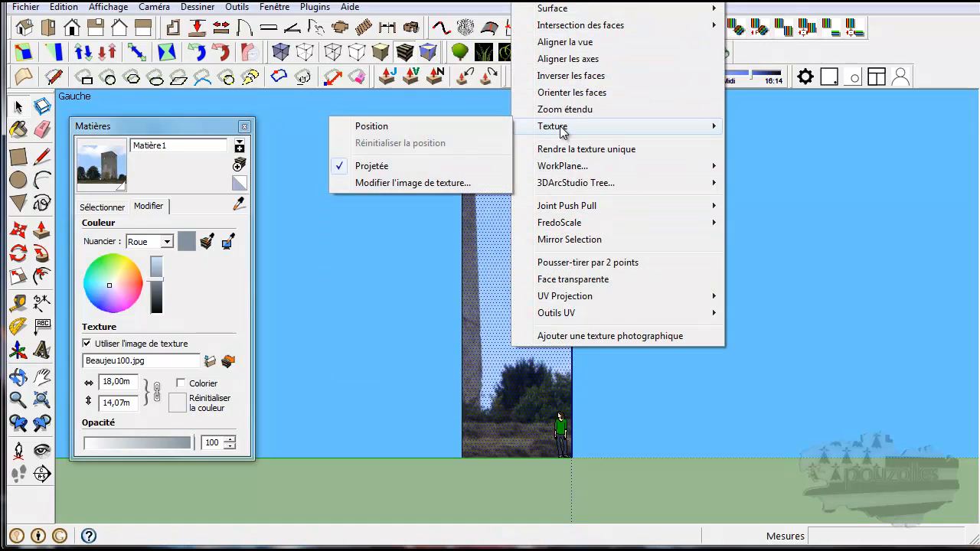
left_click(394, 127)
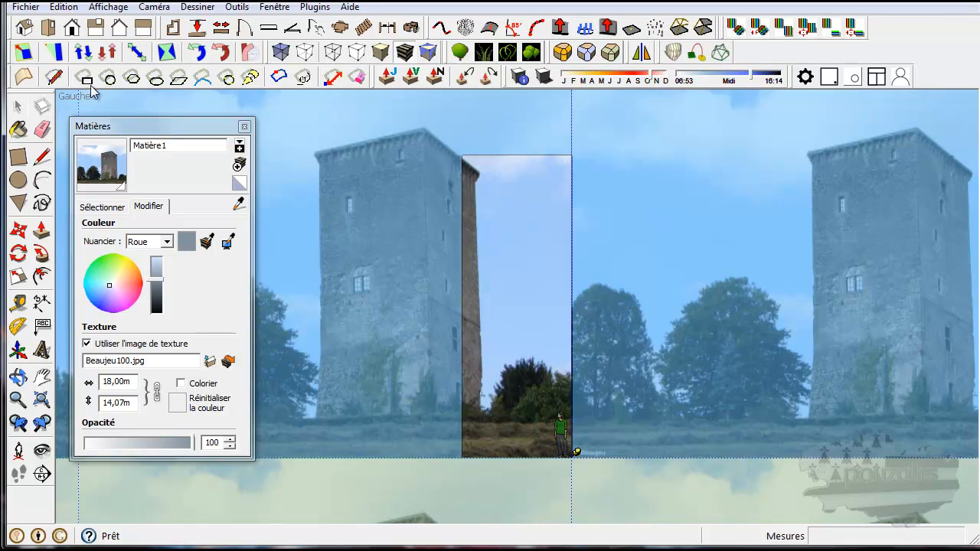
Step: Delete the human figure standing in front of the tower's left face
left_click(19, 107)
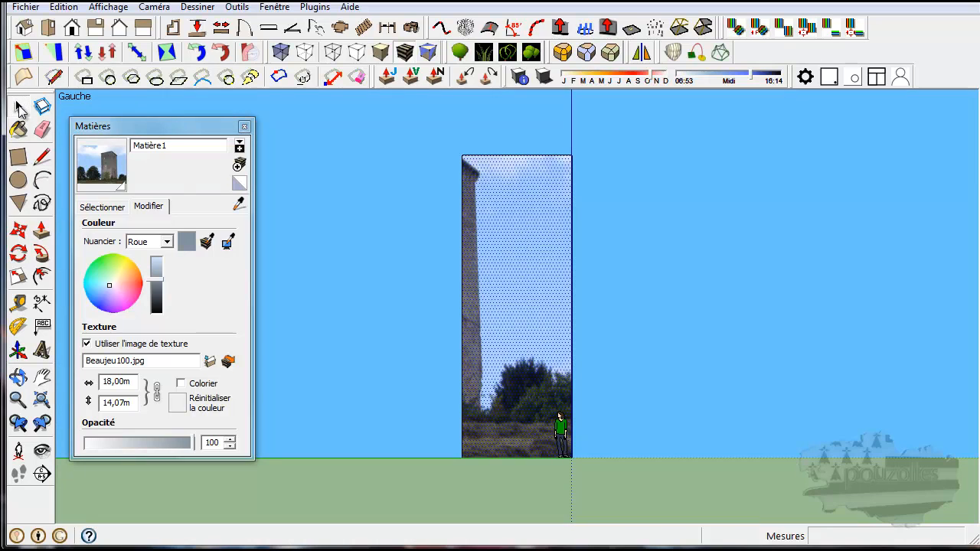
left_click(562, 434)
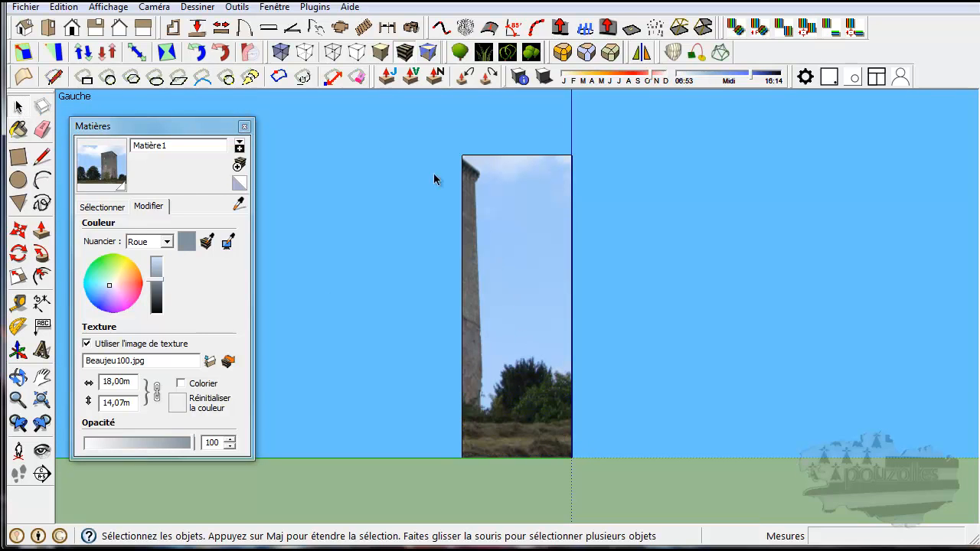
Step: Position the left face's texture by relocating the photo's two lower pins to the base corners of the pictured tower's left wall
right_click(509, 236)
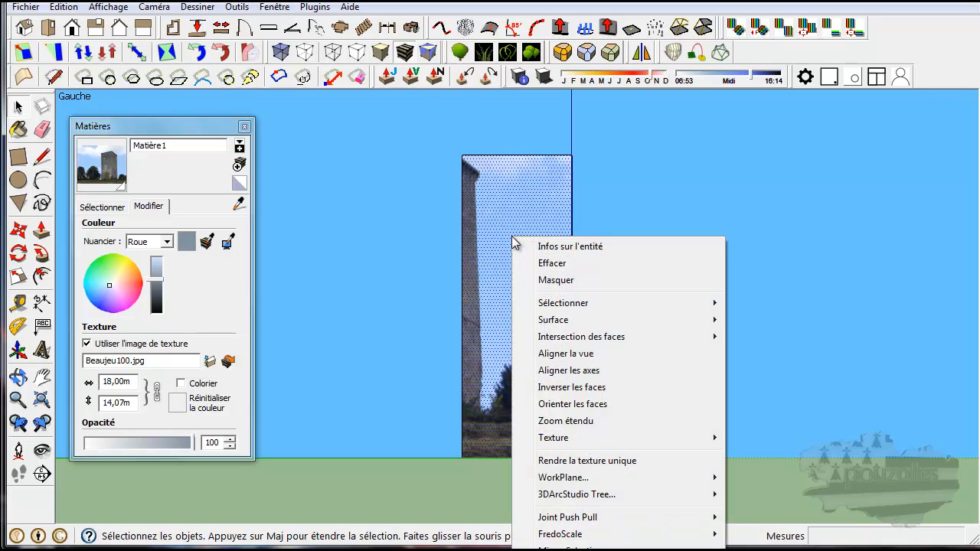
mouse_move(689, 437)
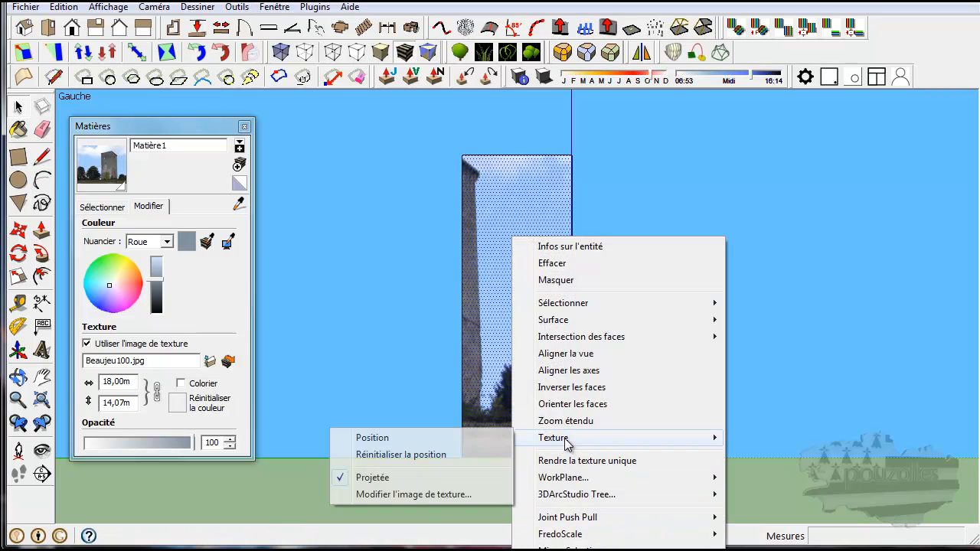
left_click(435, 439)
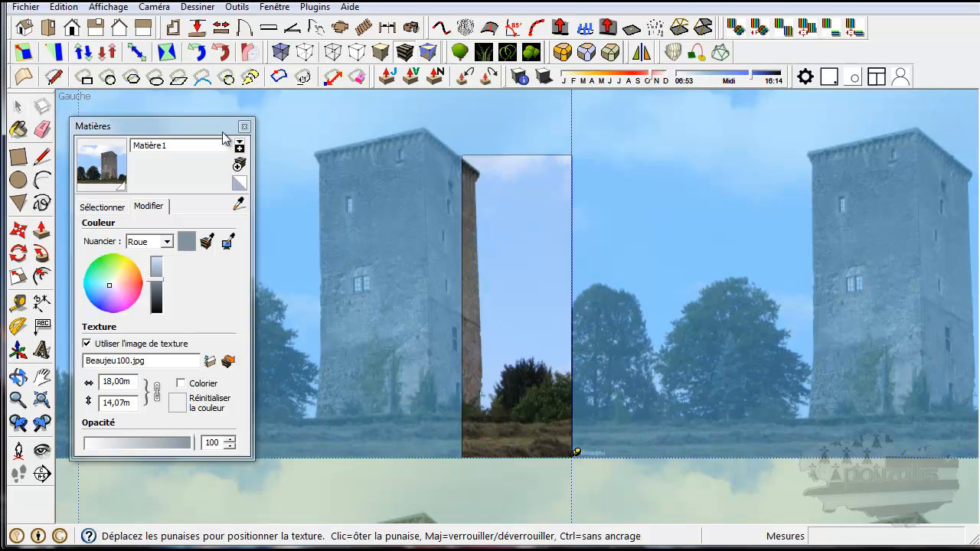
left_click(197, 127)
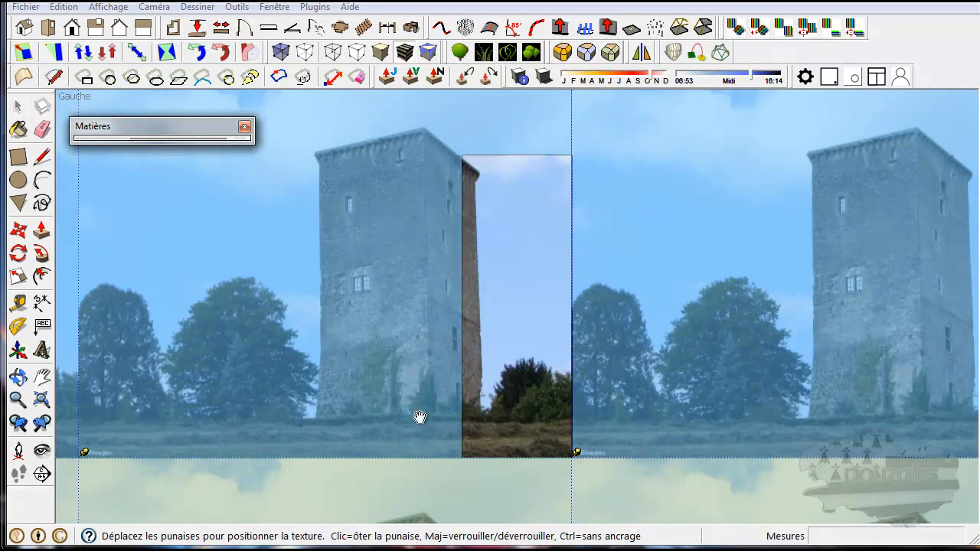
left_click(577, 456)
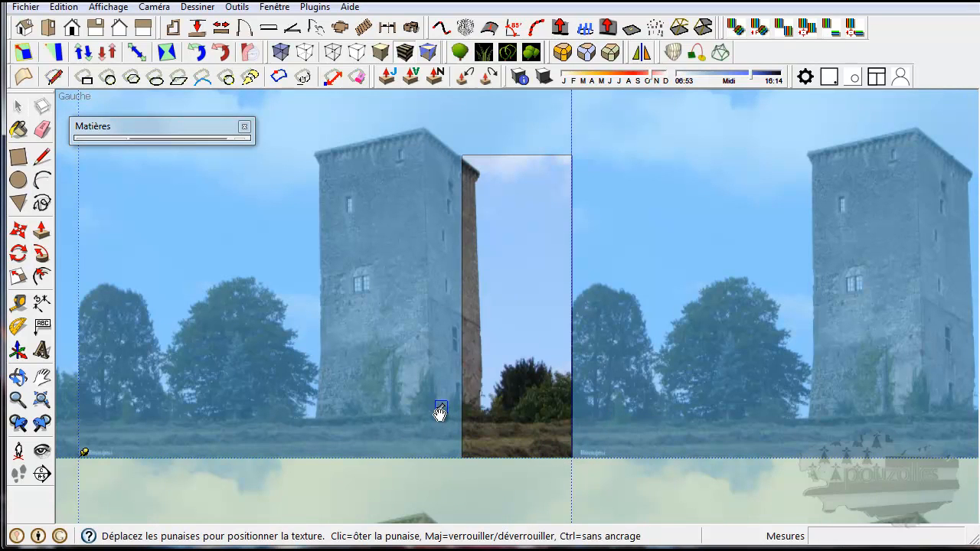
left_click(440, 408)
left_click(85, 456)
left_click(320, 413)
Step: Try to relocate the photo's two upper pins to the upper corners of the pictured tower's left wall, and discard the positioning
middle_click_drag(382, 212, 383, 343)
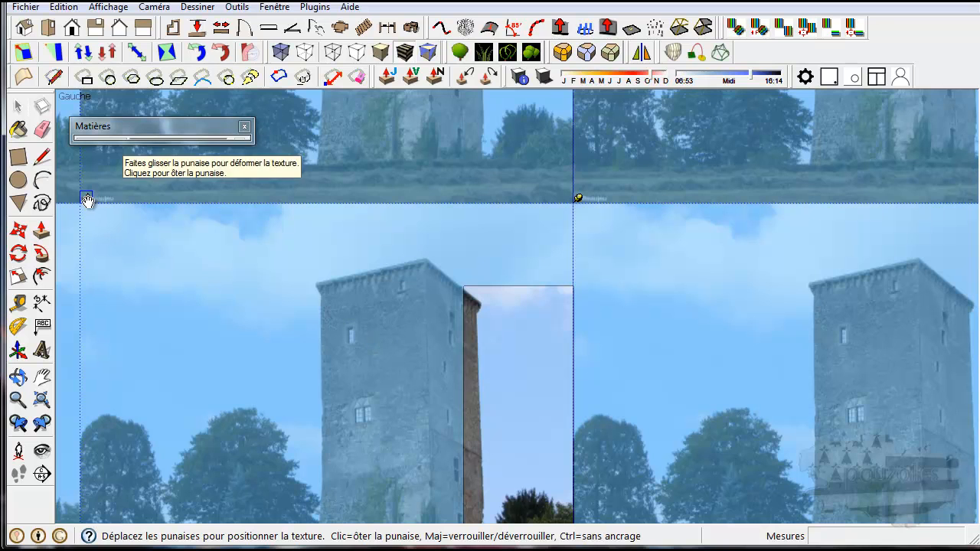
left_click(88, 201)
left_click(326, 291)
left_click_drag(579, 200, 491, 258)
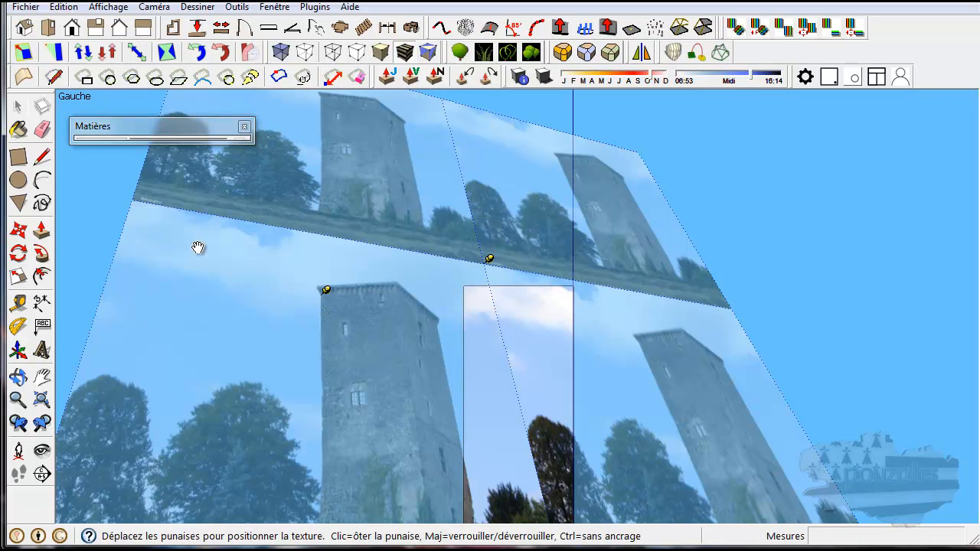
key("Escape")
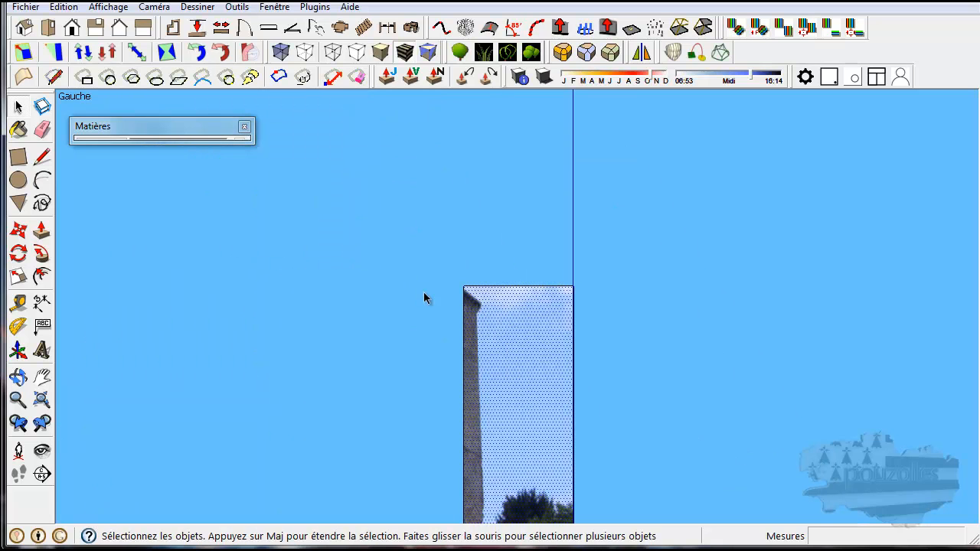
Step: Reopen texture positioning on the left face and relocate the photo's two upper pins to the top corners of the pictured tower's left wall
scroll(497, 365, "down", 1)
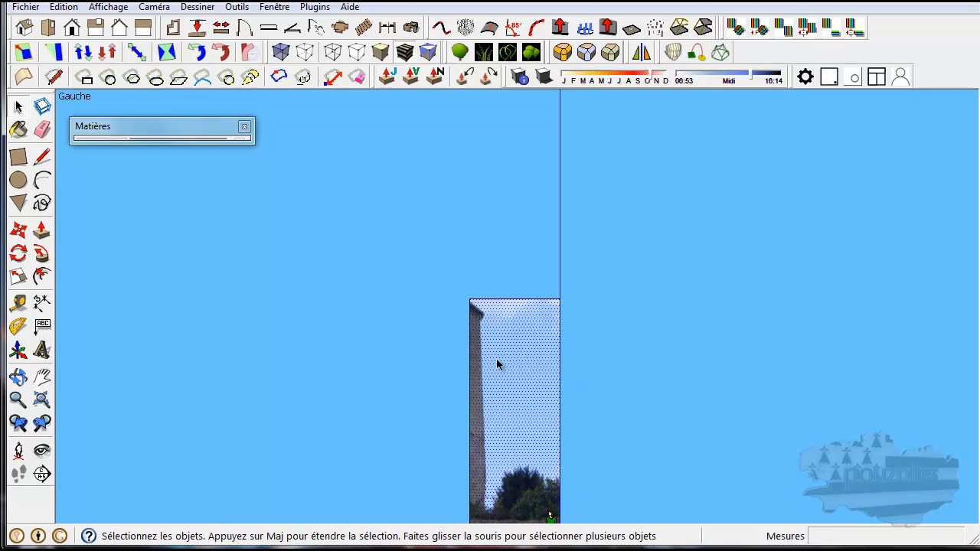
right_click(498, 366)
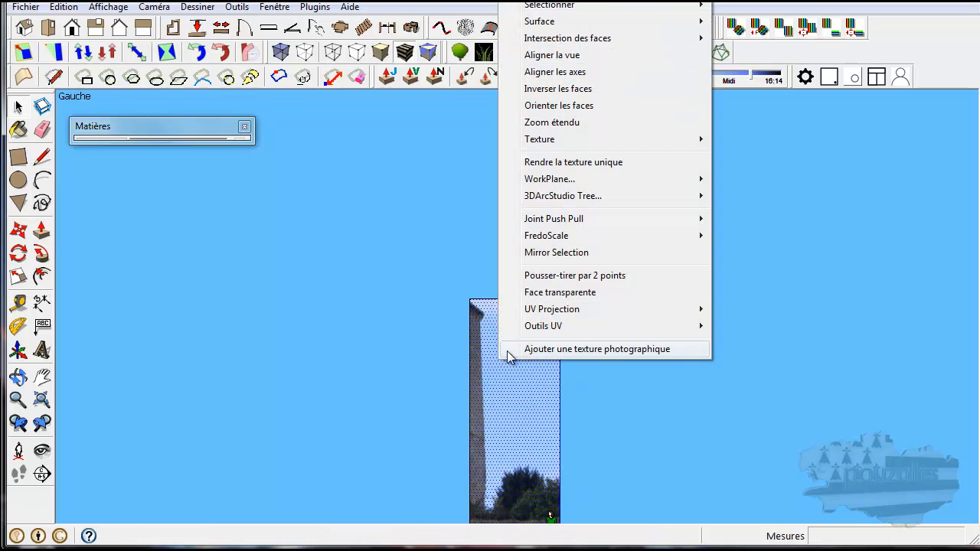
mouse_move(554, 140)
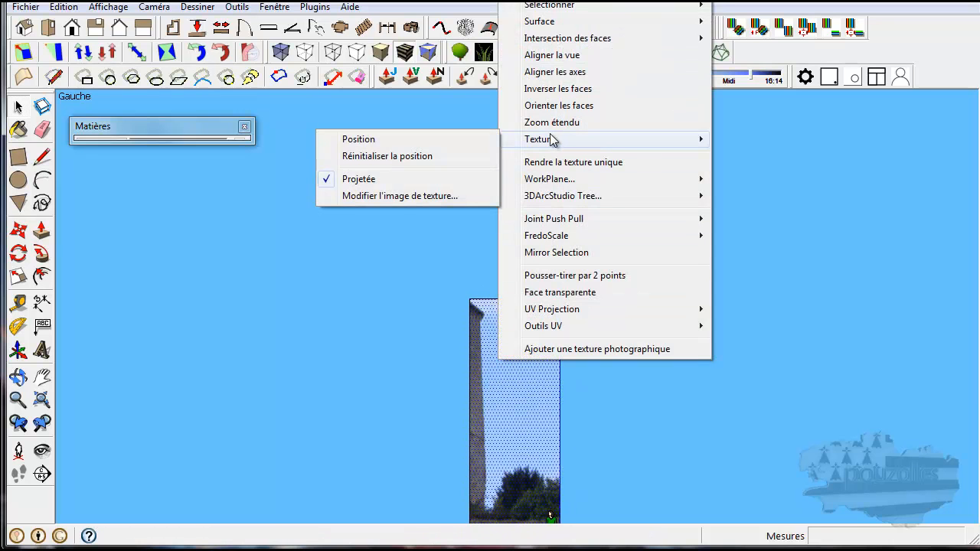
left_click(413, 141)
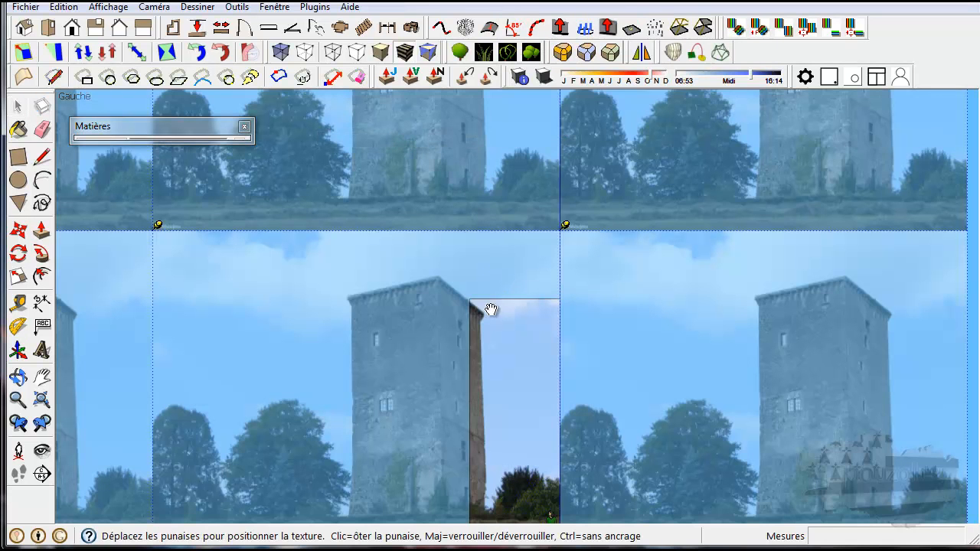
left_click(566, 226)
left_click(441, 287)
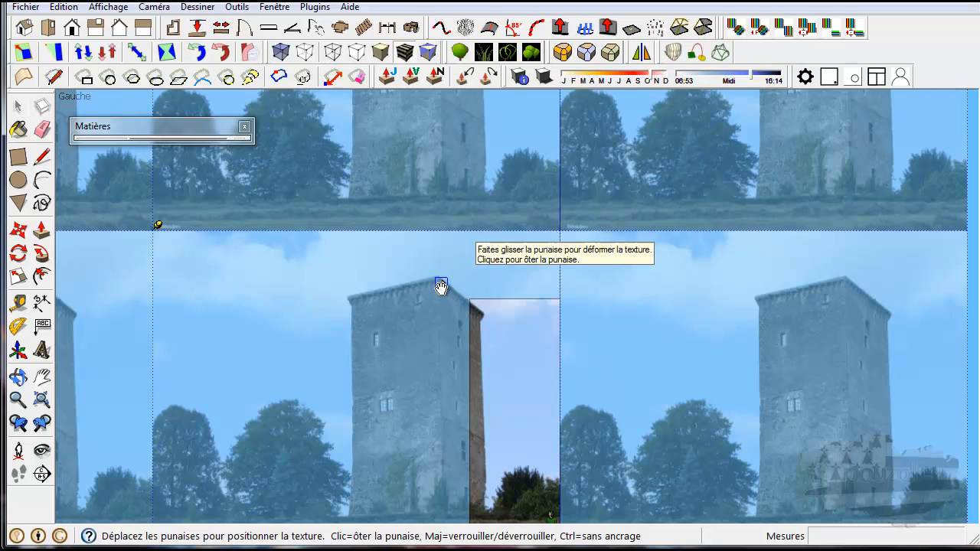
left_click(157, 230)
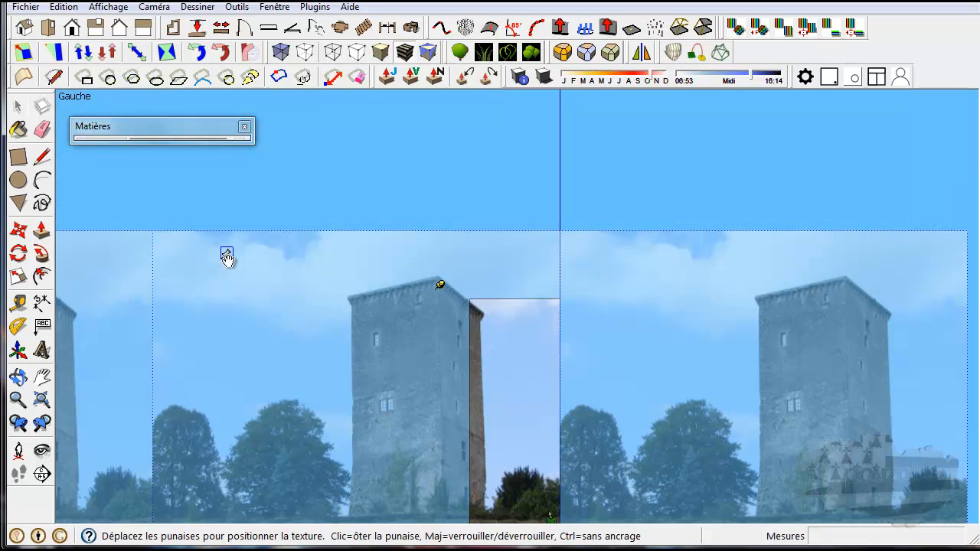
left_click(355, 305)
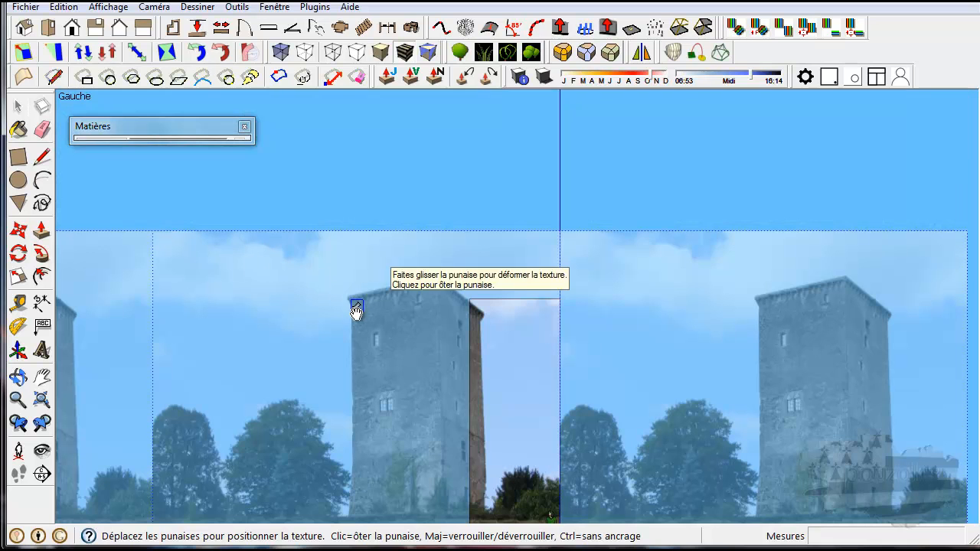
Step: Relocate the photo's two lower pins to the lower corners of the pictured tower's left wall, at ground level
middle_click_drag(390, 390, 406, 230, "shift")
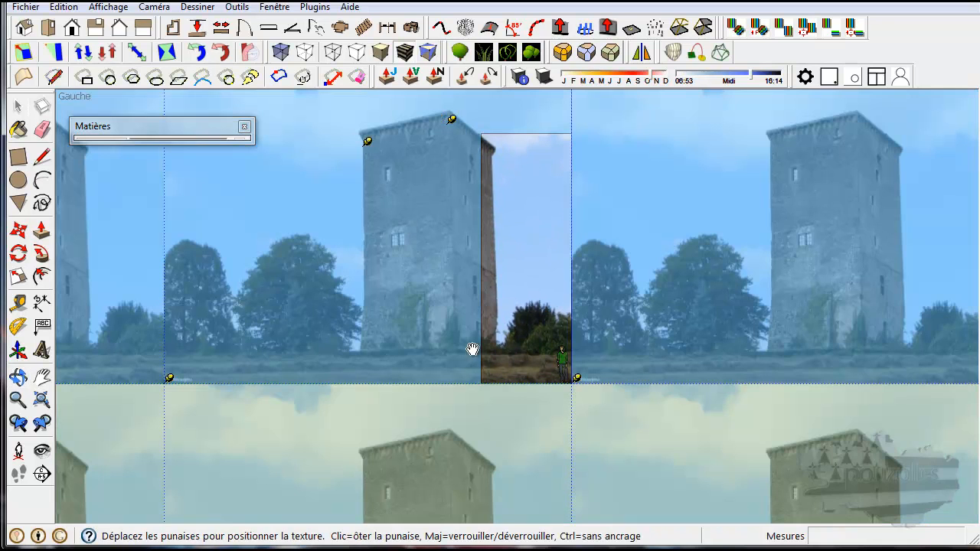
left_click(169, 380)
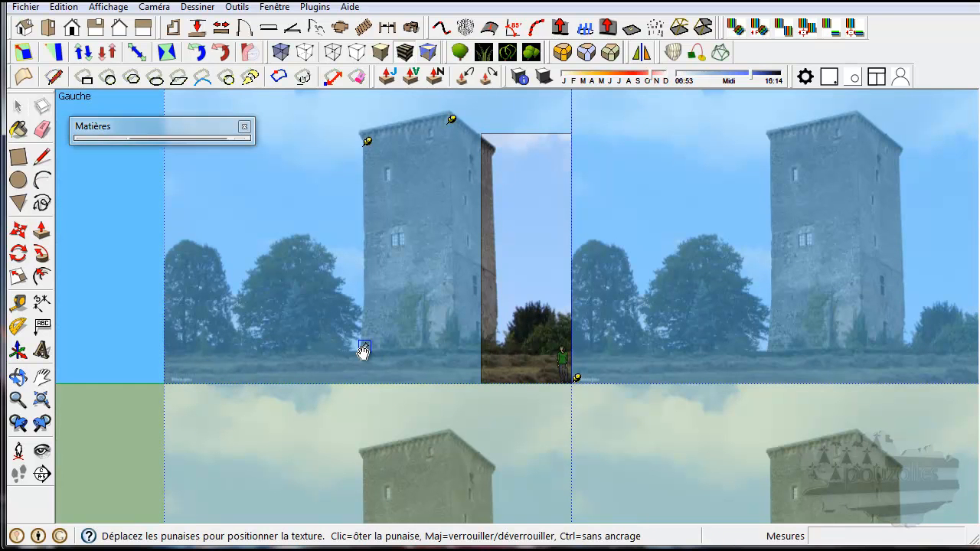
left_click(368, 347)
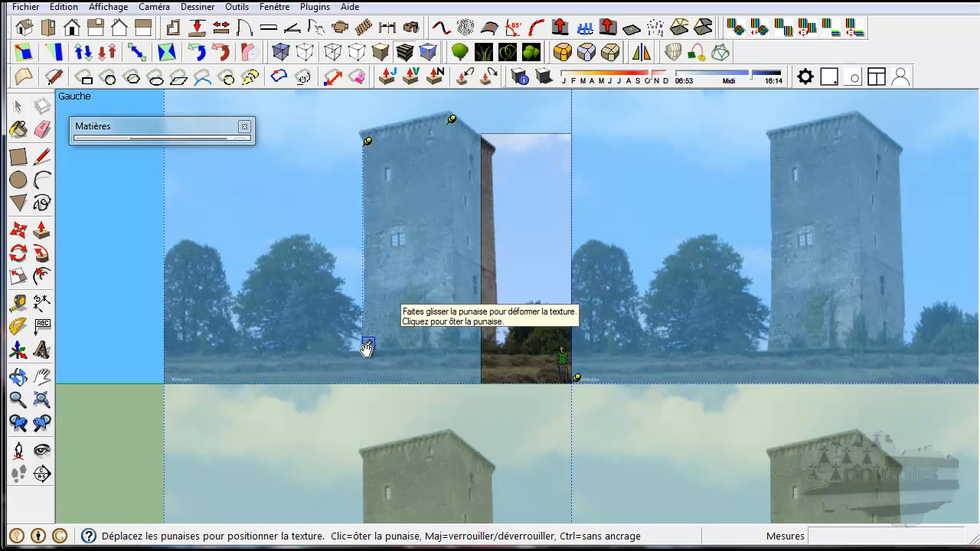
left_click(578, 379)
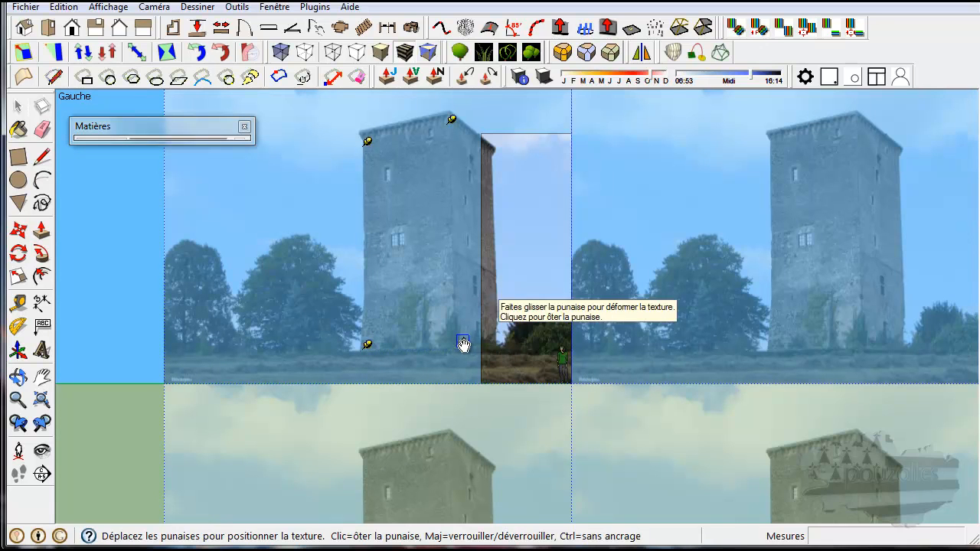
Step: Fine-tune the two lower pins so they sit exactly on the base corners of the pictured tower's left wall
scroll(461, 342, "up", 3)
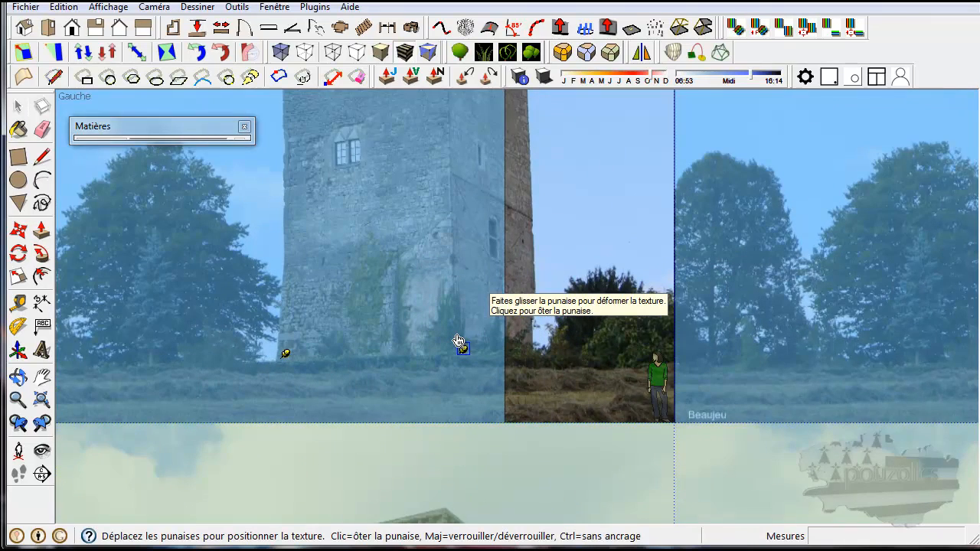
scroll(459, 342, "up", 3)
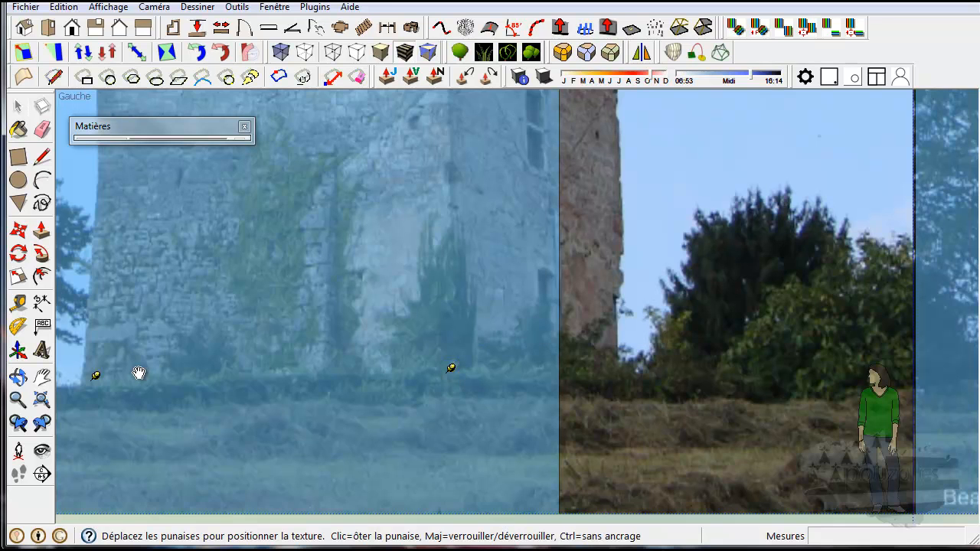
scroll(139, 372, "down", 3)
scroll(138, 372, "down", 3)
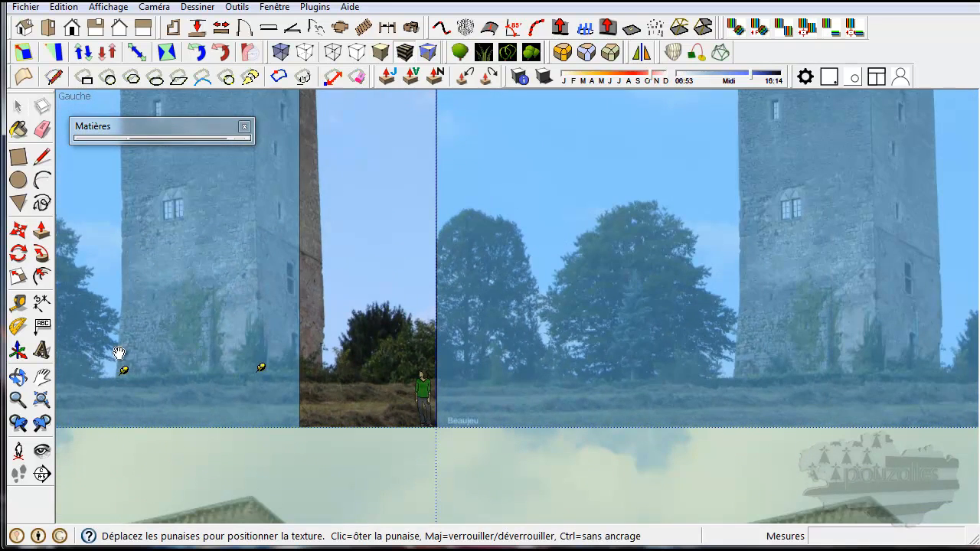
Step: Fine-tune the two upper pins so they sit on the top corners of the pictured left wall, just beneath the cornice
middle_click_drag(164, 227, 284, 378, "shift")
middle_click_drag(282, 215, 313, 271, "shift")
scroll(372, 243, "up", 1)
scroll(371, 243, "up", 3)
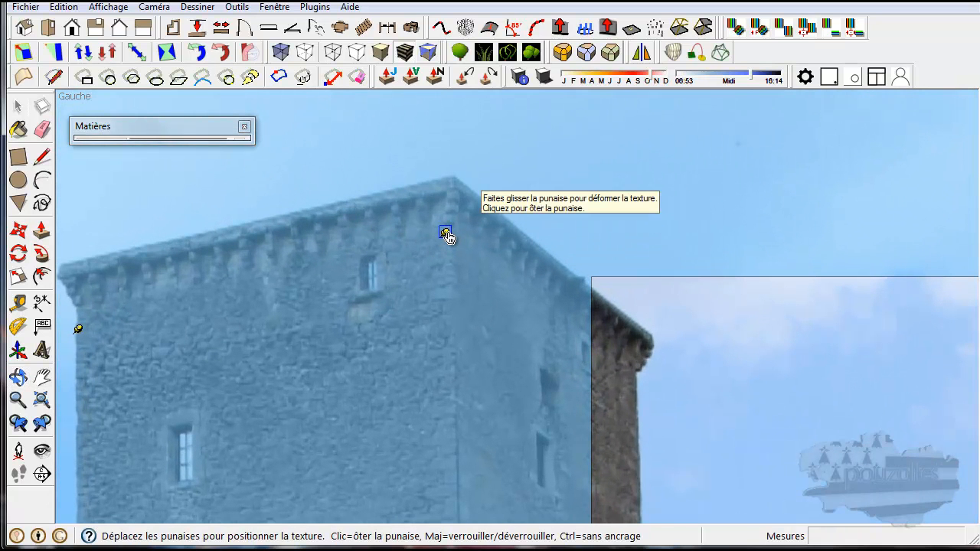
left_click(446, 234)
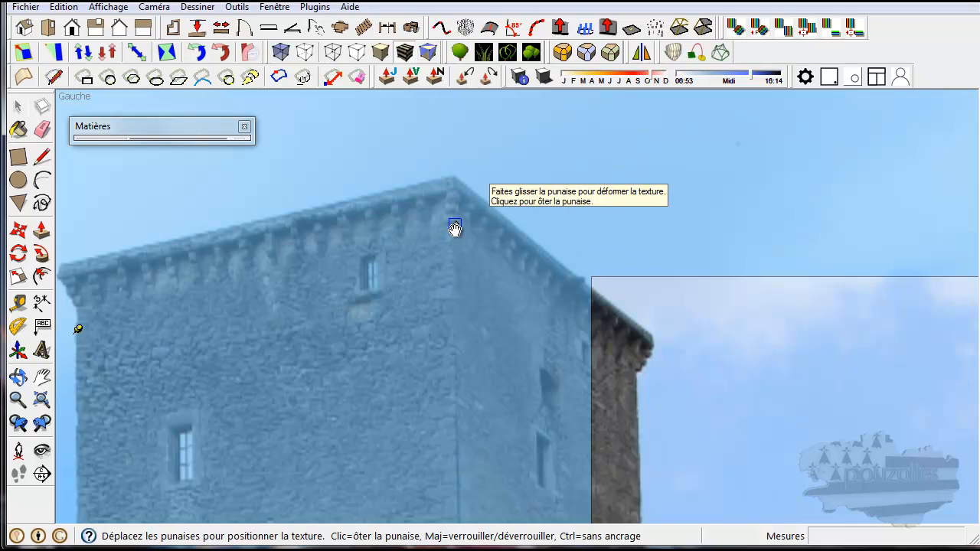
left_click(78, 331)
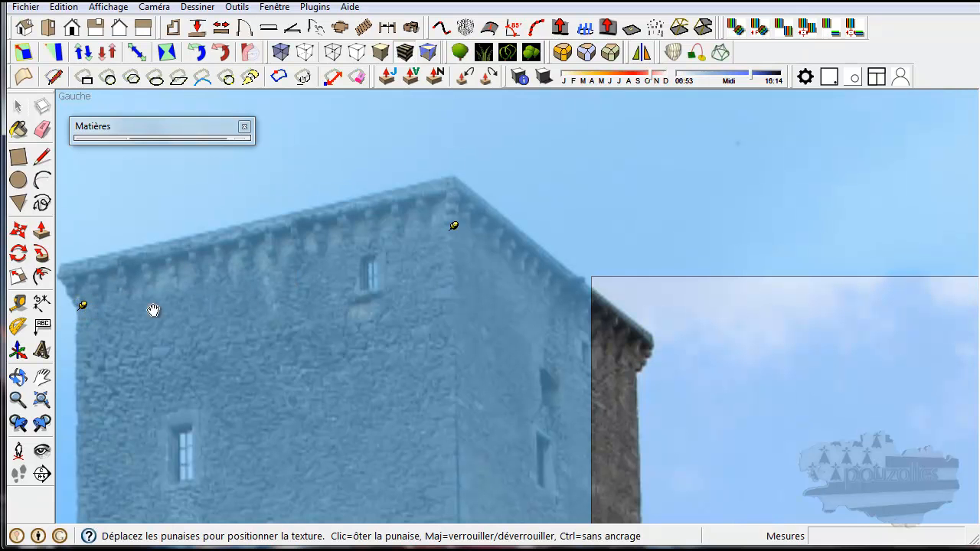
Step: Stretch the photo by its two upper pins so the pictured wall's top corners land on the left face's upper corners
scroll(222, 305, "down", 5)
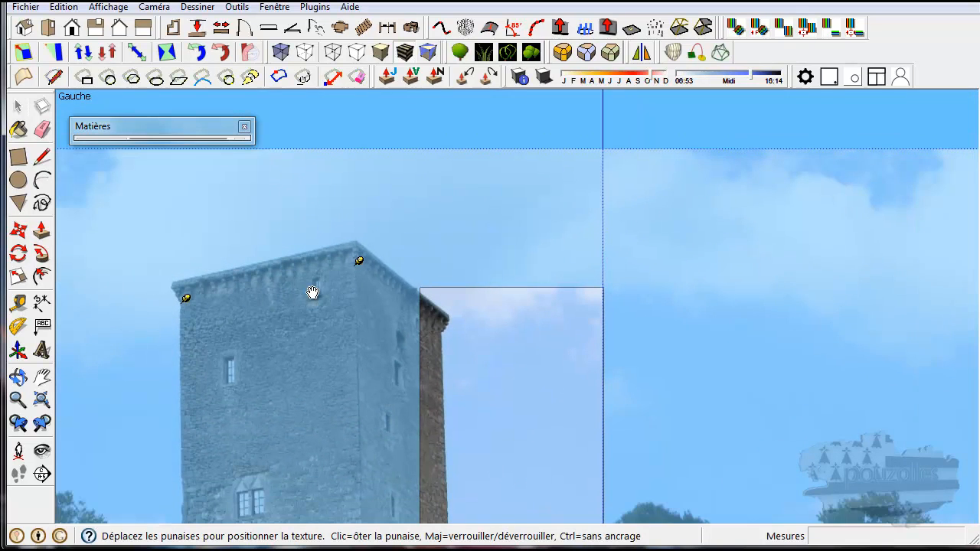
scroll(349, 292, "up", 3)
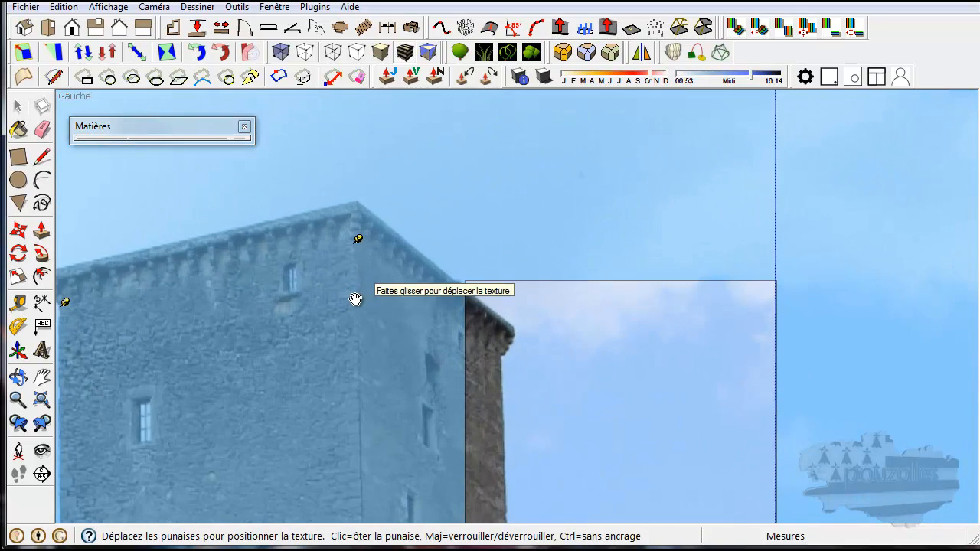
left_click(359, 241)
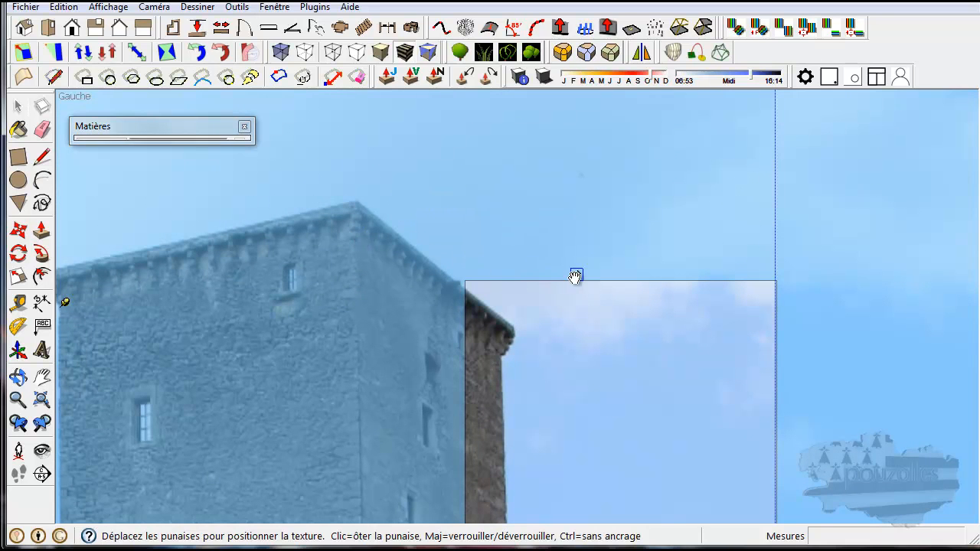
left_click(358, 237)
left_click_drag(359, 237, 775, 278)
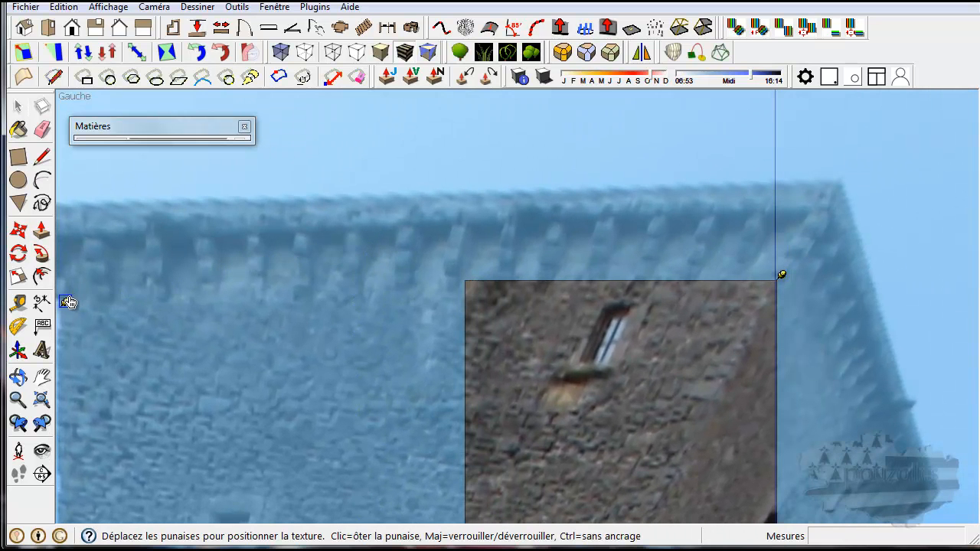
left_click_drag(69, 301, 468, 277)
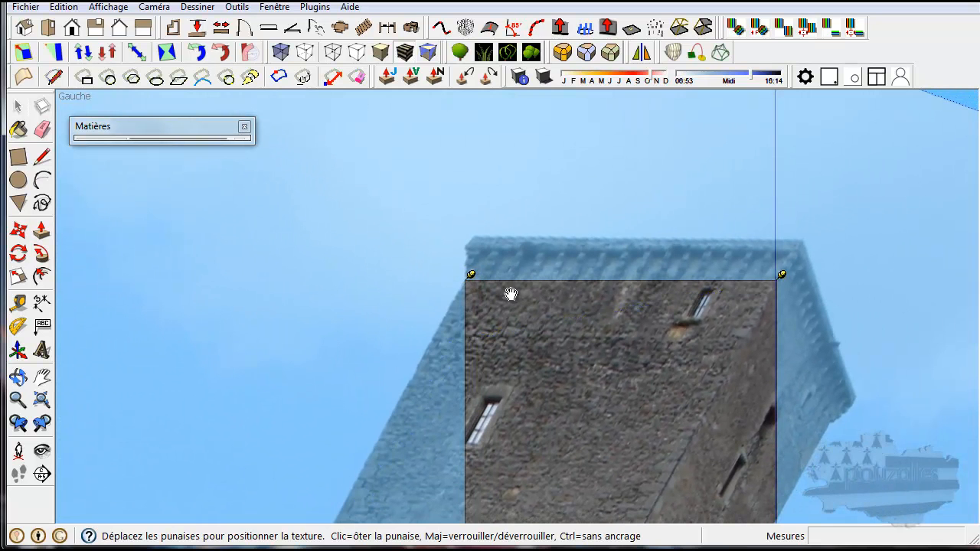
Step: Stretch the photo by its two lower pins so the pictured wall's base corners land on the left face's lower corners
middle_click_drag(538, 393, 458, 132)
scroll(458, 132, "down", 2)
scroll(471, 322, "down", 4)
scroll(414, 470, "up", 3)
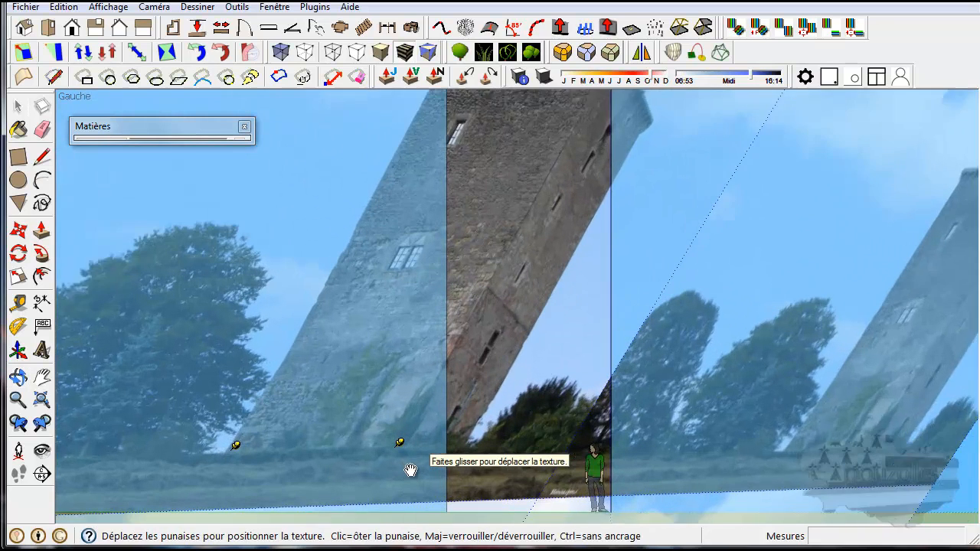
middle_click_drag(410, 468, 408, 407)
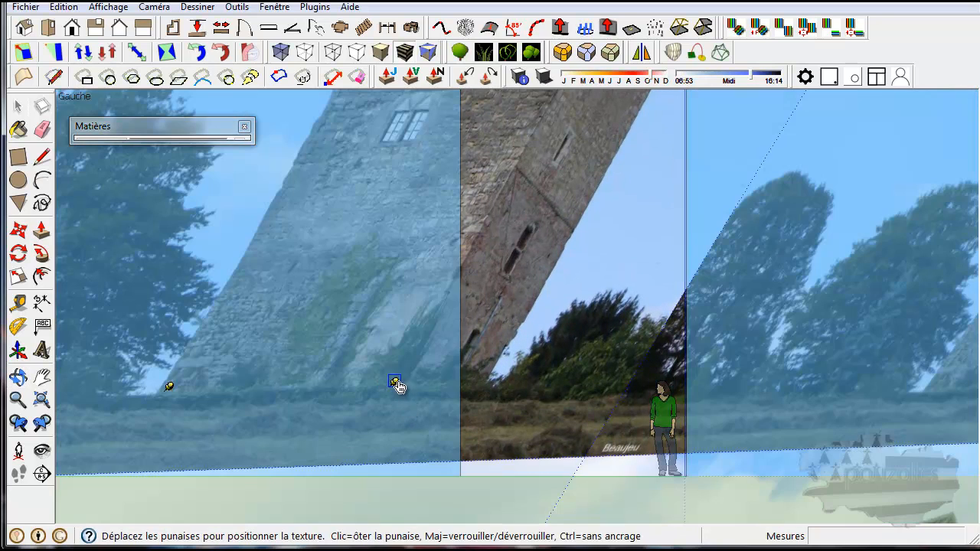
left_click_drag(394, 382, 685, 474)
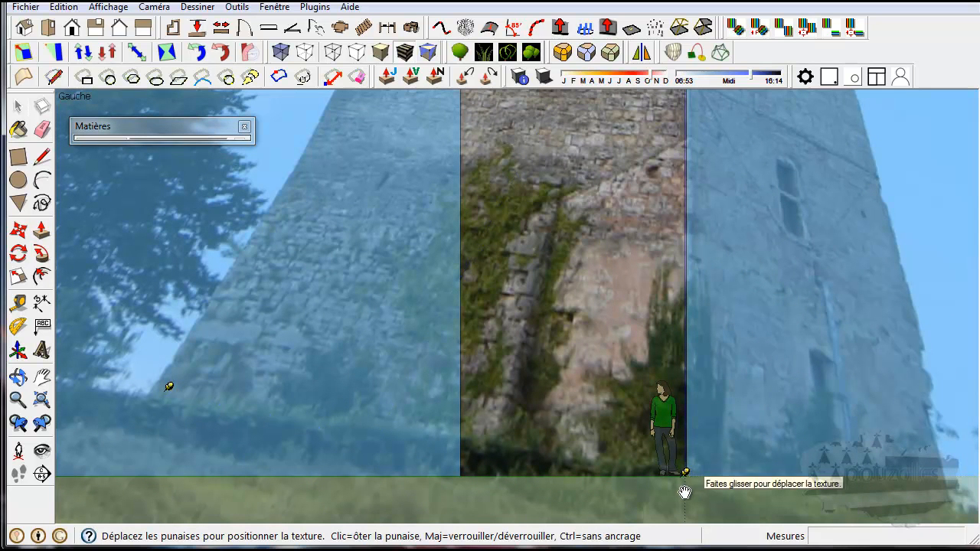
left_click_drag(169, 389, 465, 474)
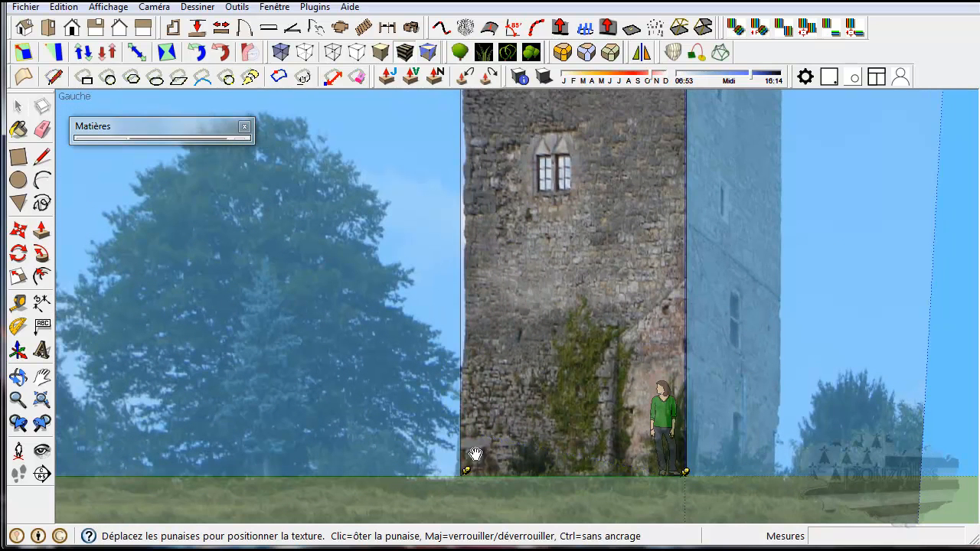
scroll(478, 444, "down", 2)
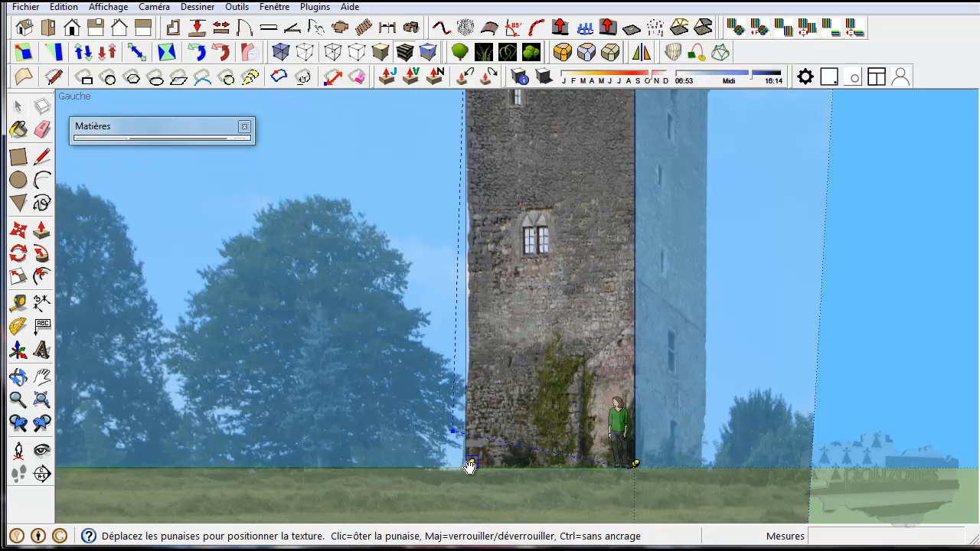
left_click_drag(468, 467, 465, 468)
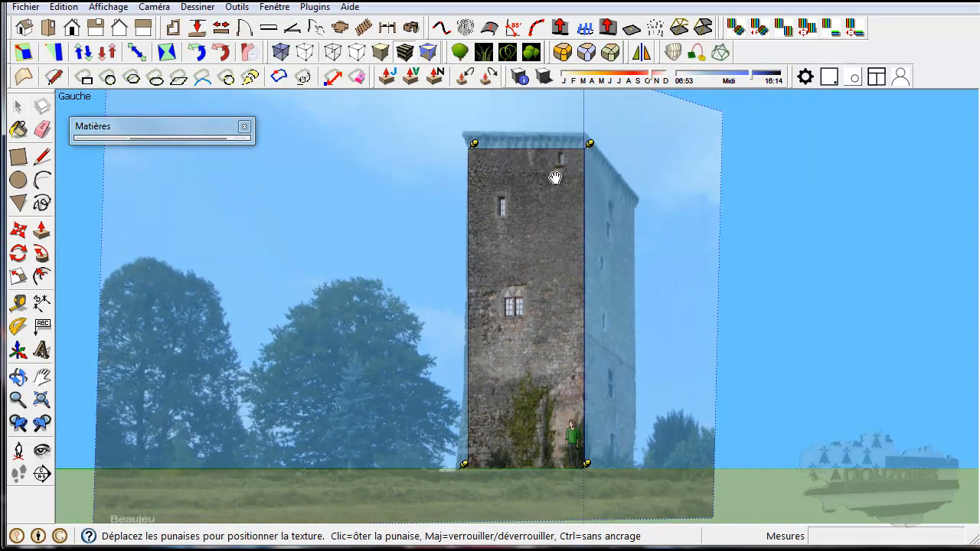
Step: Check the distorted photo's fit along the left face's edges and apply the texture positioning
scroll(552, 144, "up", 5)
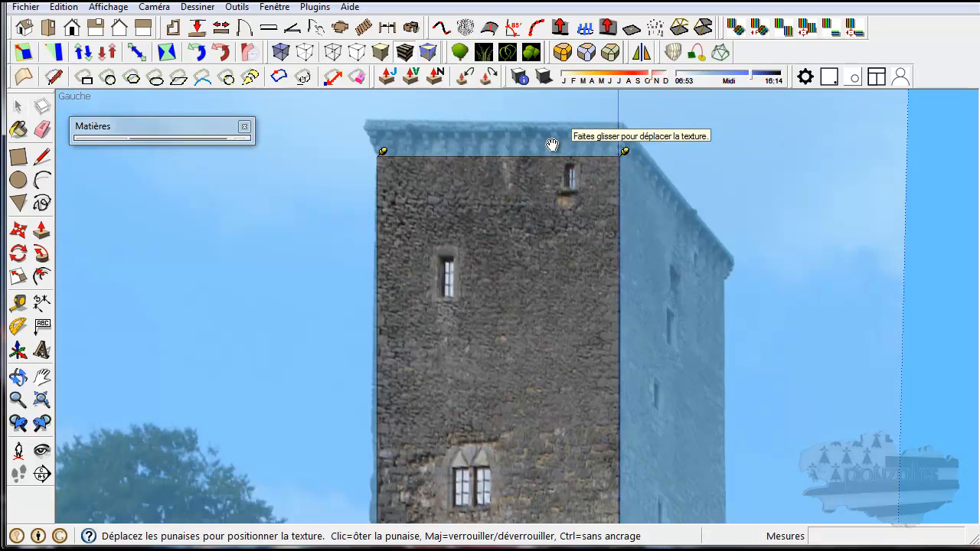
scroll(552, 144, "up", 3)
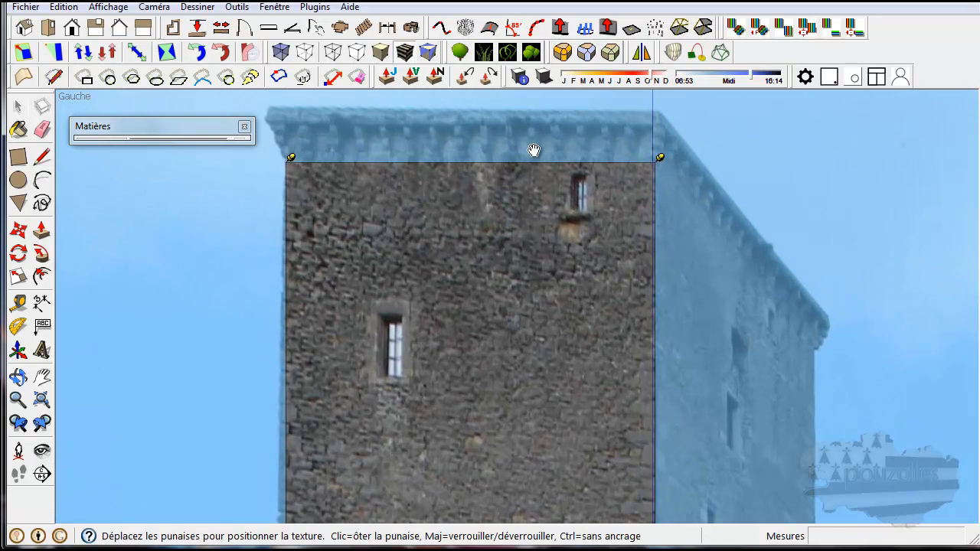
scroll(403, 230, "down", 3)
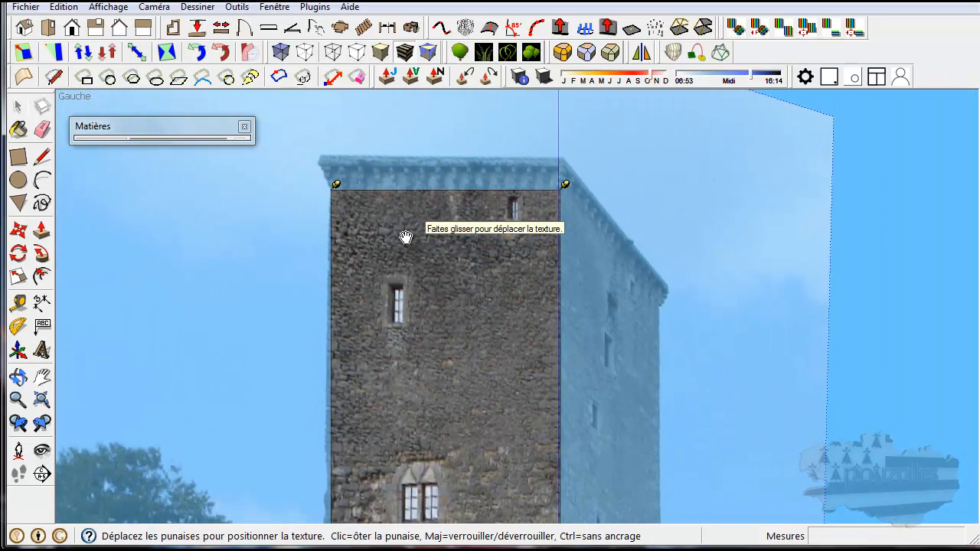
scroll(406, 238, "down", 5)
scroll(418, 346, "up", 2)
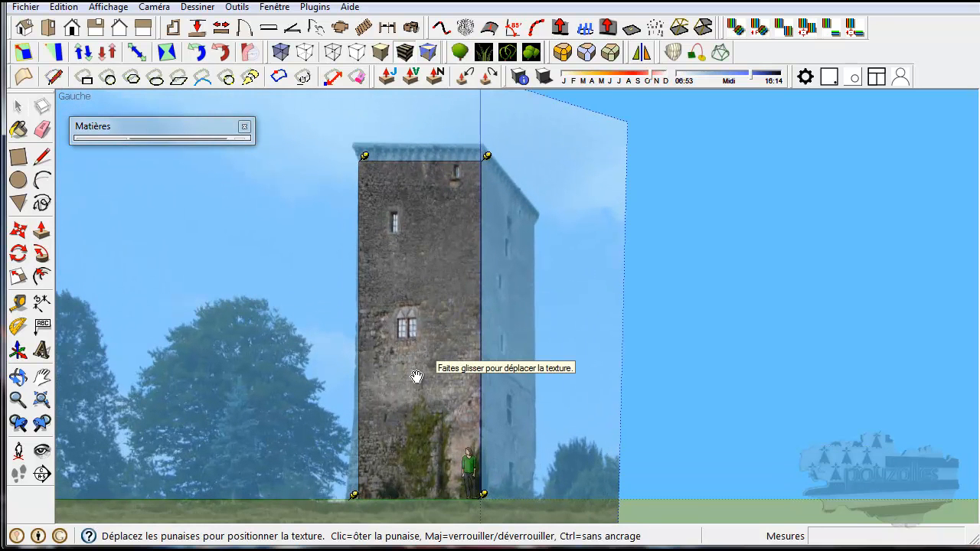
key("Return")
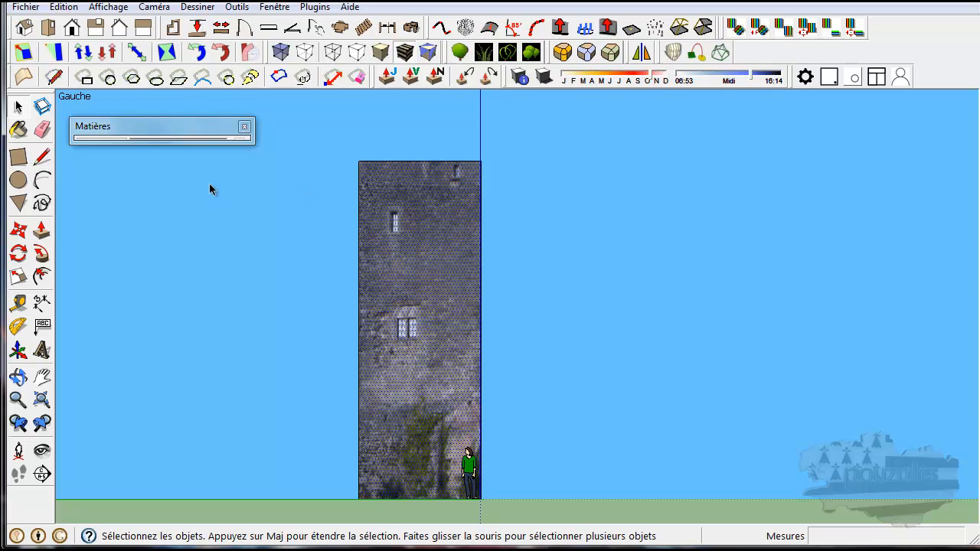
Step: Switch the camera to perspective and orbit around the tower to examine how the two textured faces meet at their shared corner
left_click(154, 7)
left_click(56, 98)
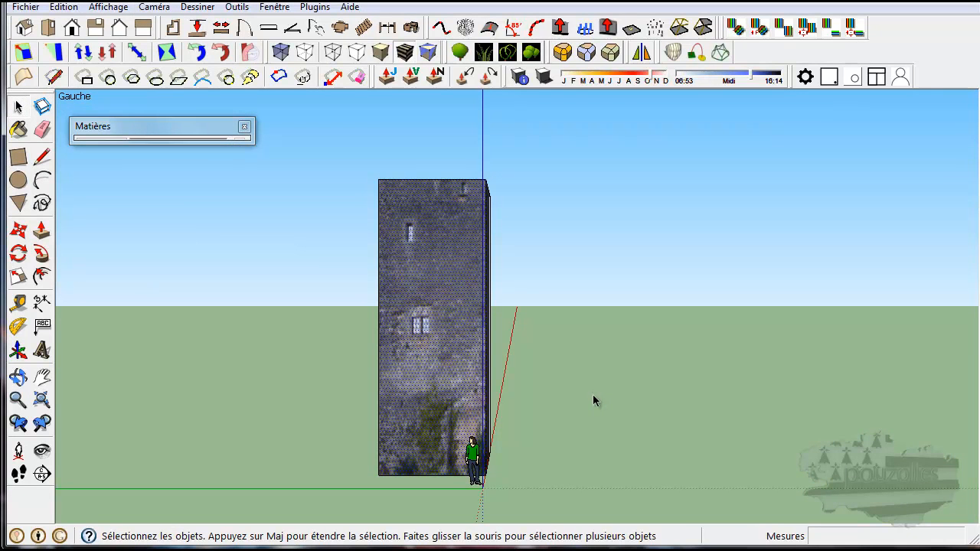
middle_click_drag(592, 394, 316, 430)
mouse_move(309, 427)
left_mouse_down()
mouse_move(534, 453)
mouse_move(630, 437)
mouse_move(761, 391)
mouse_move(467, 426)
mouse_move(293, 431)
left_mouse_up()
middle_click_drag(686, 416, 96, 408)
left_click_drag(97, 408, 750, 408)
key("space")
middle_click_drag(358, 475, 426, 488)
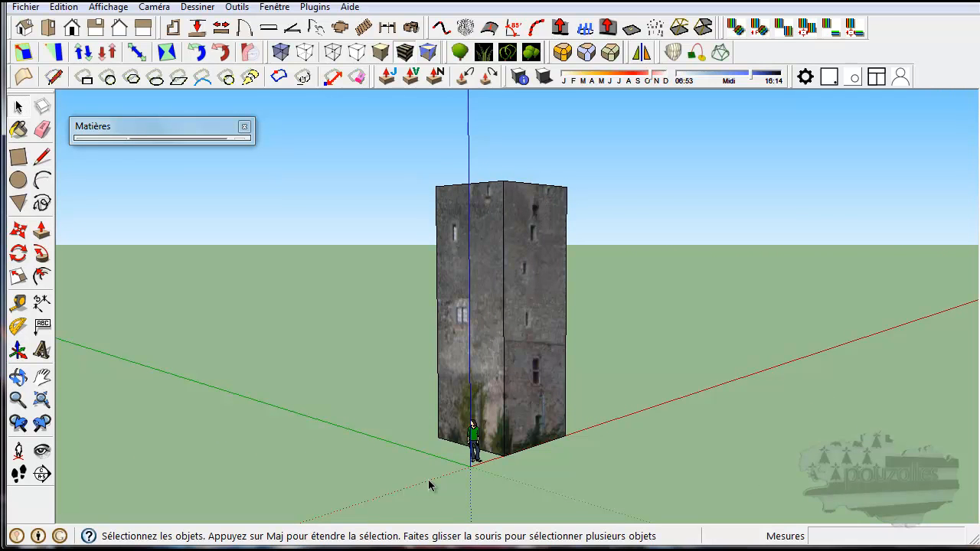
middle_click_drag(634, 336, 672, 354)
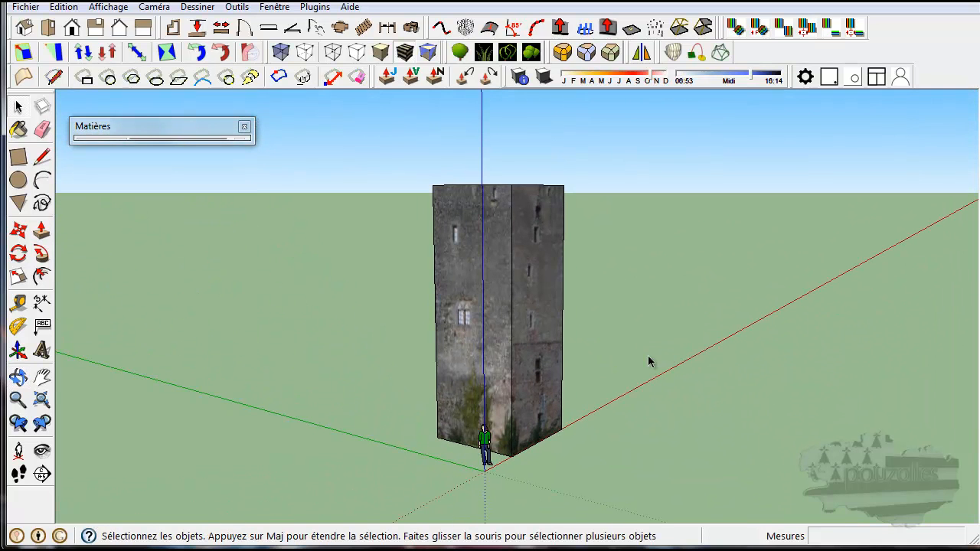
scroll(639, 360, "up", 2)
scroll(624, 384, "up", 2)
middle_click_drag(625, 385, 481, 408)
scroll(477, 407, "down", 3)
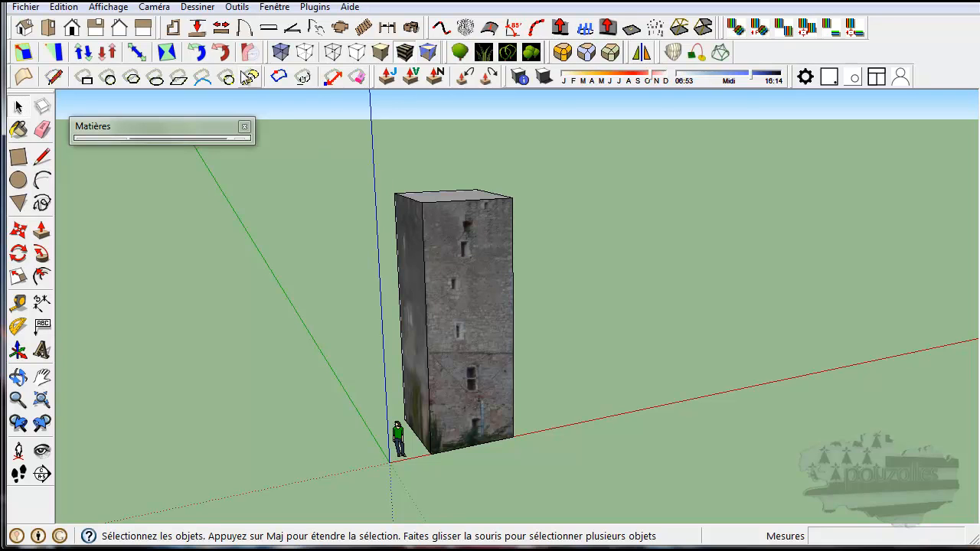
Step: Show the tower from the front in parallel projection and reopen texture positioning on the front face
left_click(75, 28)
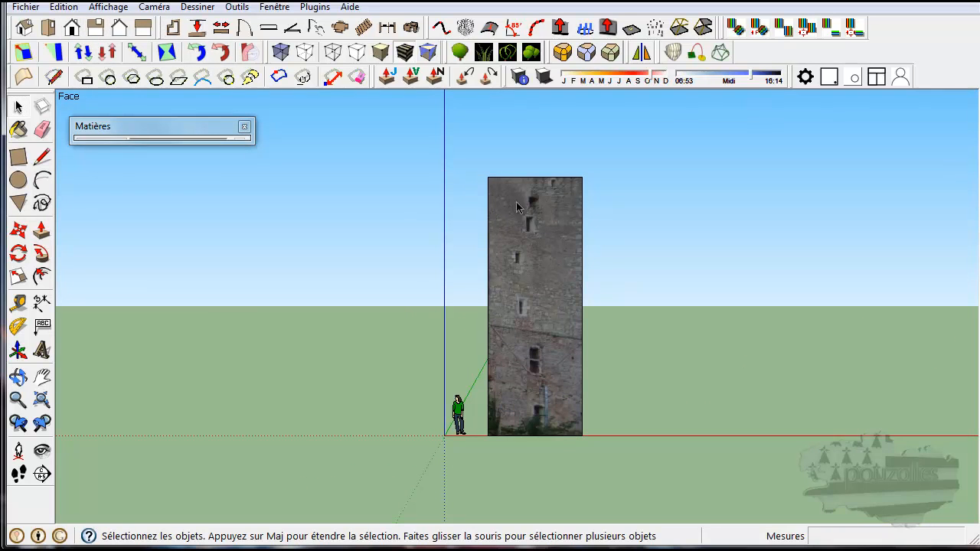
left_click(154, 7)
left_click(65, 80)
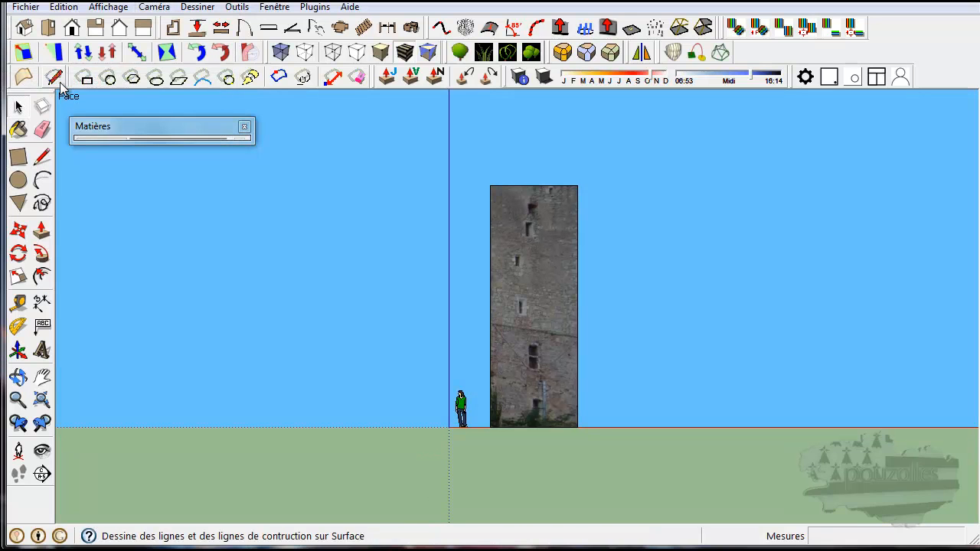
right_click(516, 238)
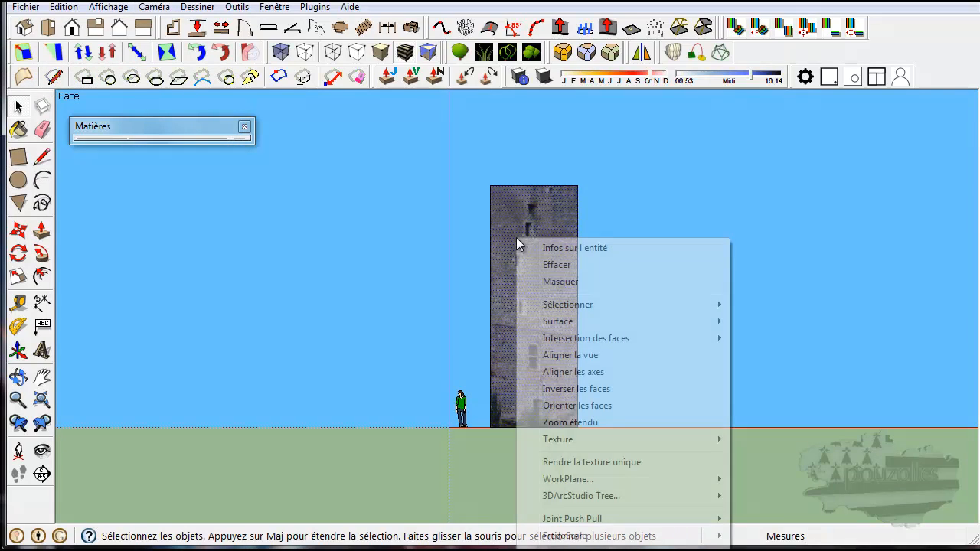
mouse_move(580, 328)
mouse_move(573, 441)
left_click(458, 440)
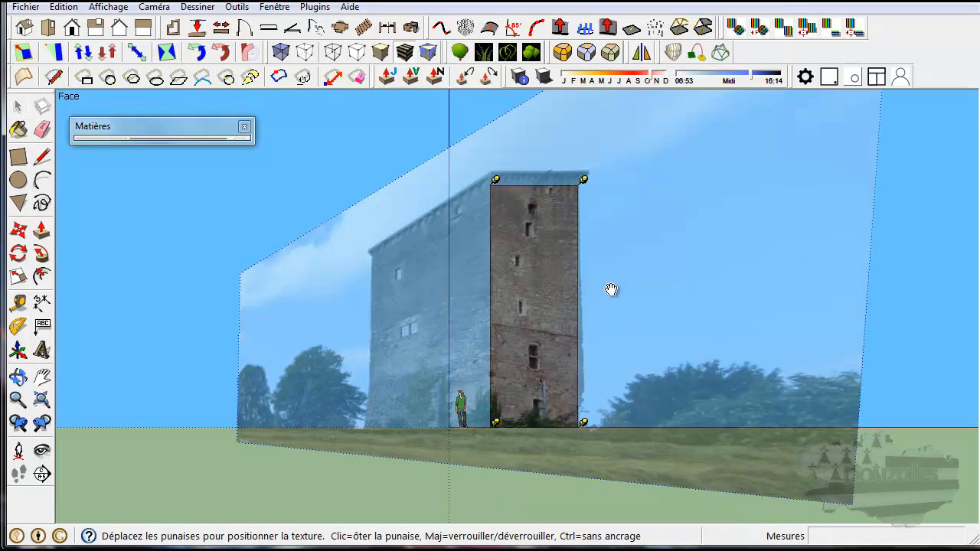
Step: Raise the front face photo's upper-left pin slightly above the face's corner and apply the texture positioning
scroll(602, 215, "up", 1)
scroll(603, 215, "up", 2)
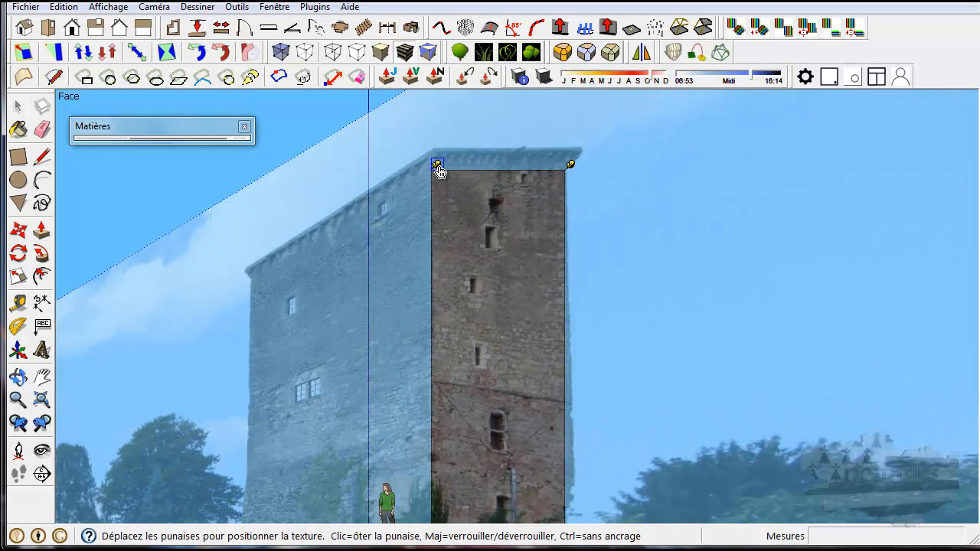
left_click_drag(436, 170, 434, 132)
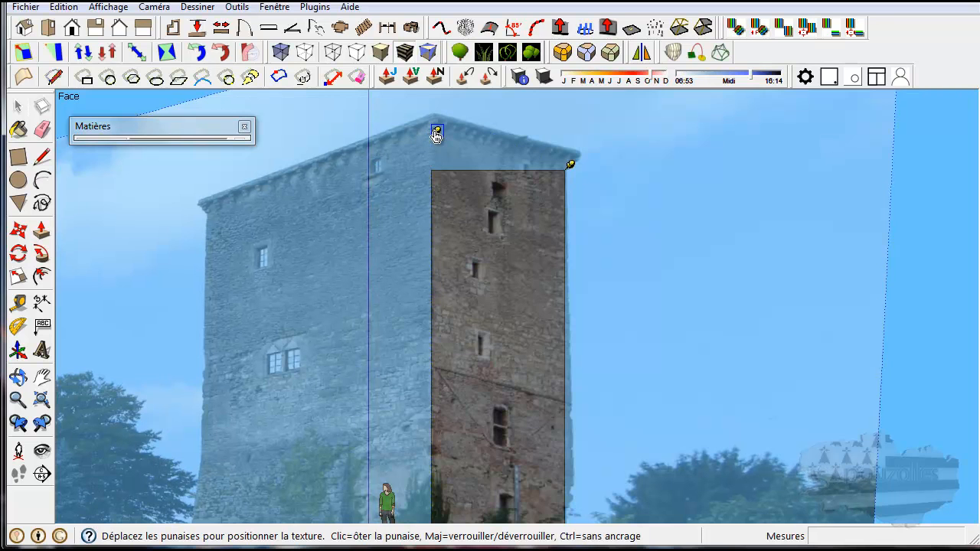
scroll(343, 235, "down", 2)
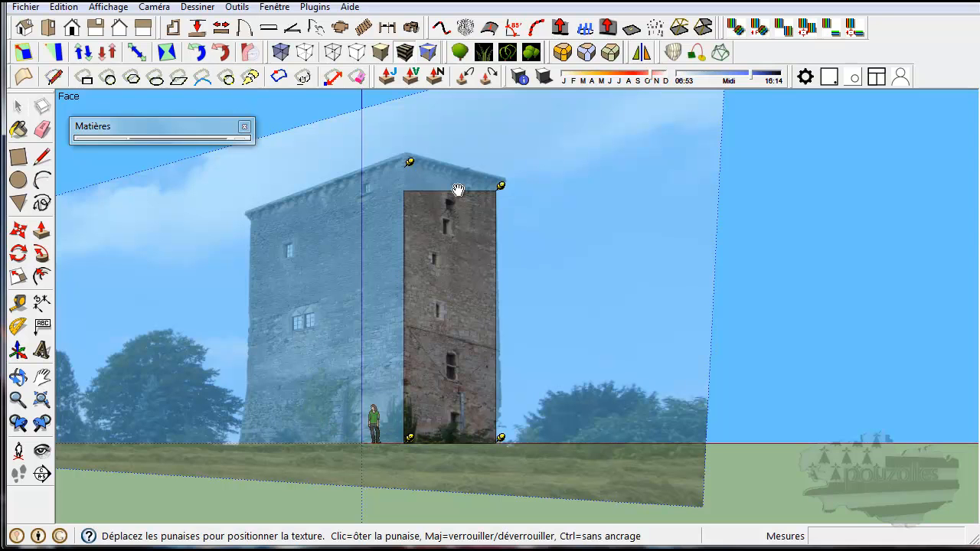
left_click(410, 163)
left_click_drag(409, 163, 409, 173)
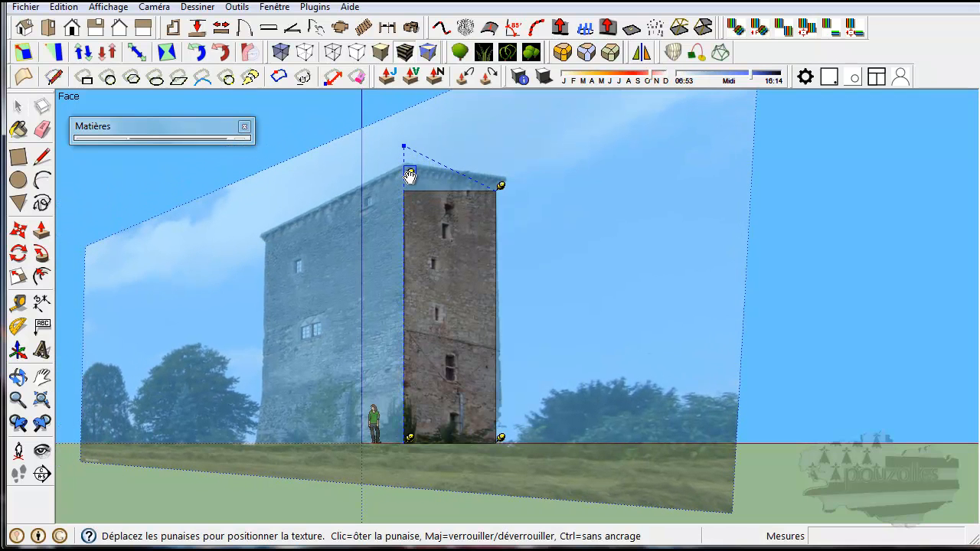
left_click(499, 187)
left_click(500, 192)
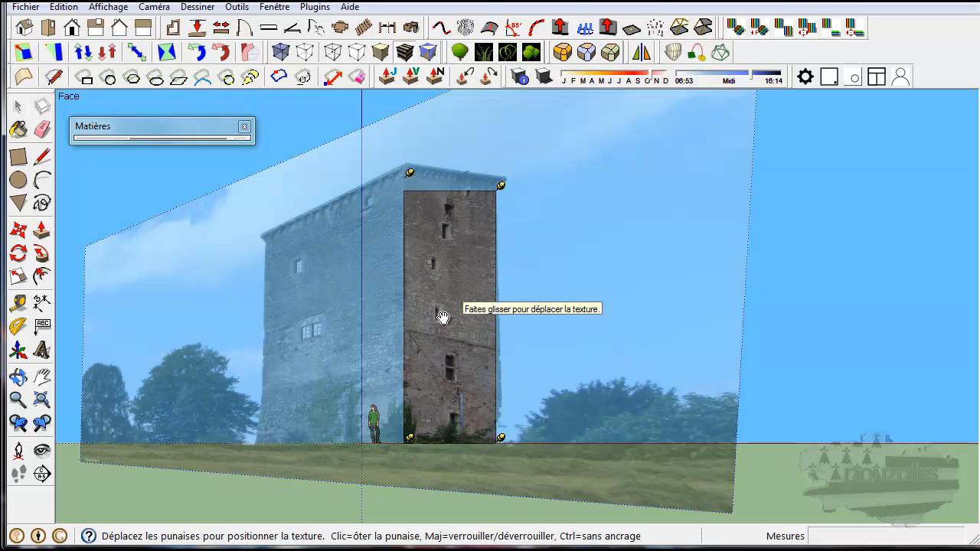
key("Return")
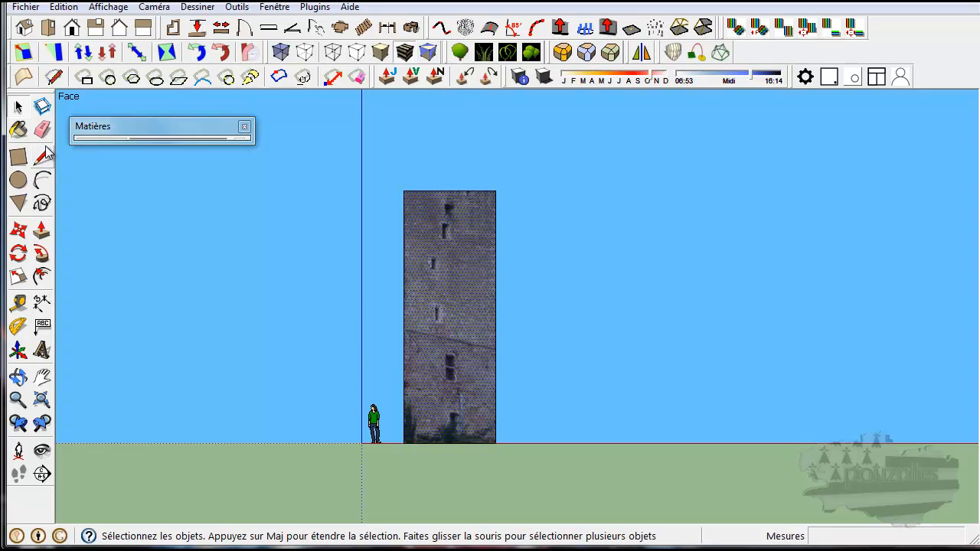
Step: Return to an isometric perspective view and orbit the tower to inspect the front face's adjusted texture beside the left face
left_click(153, 7)
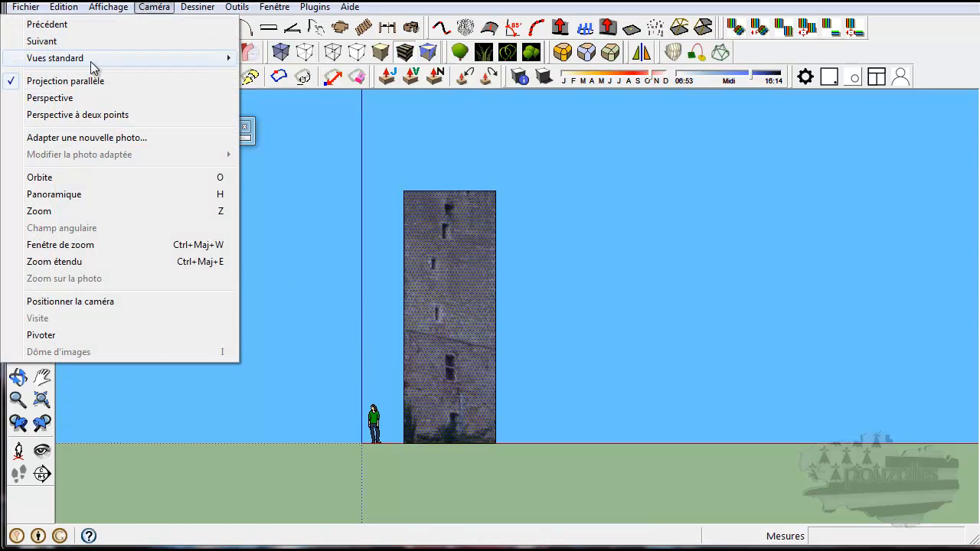
left_click(69, 97)
left_click(26, 29)
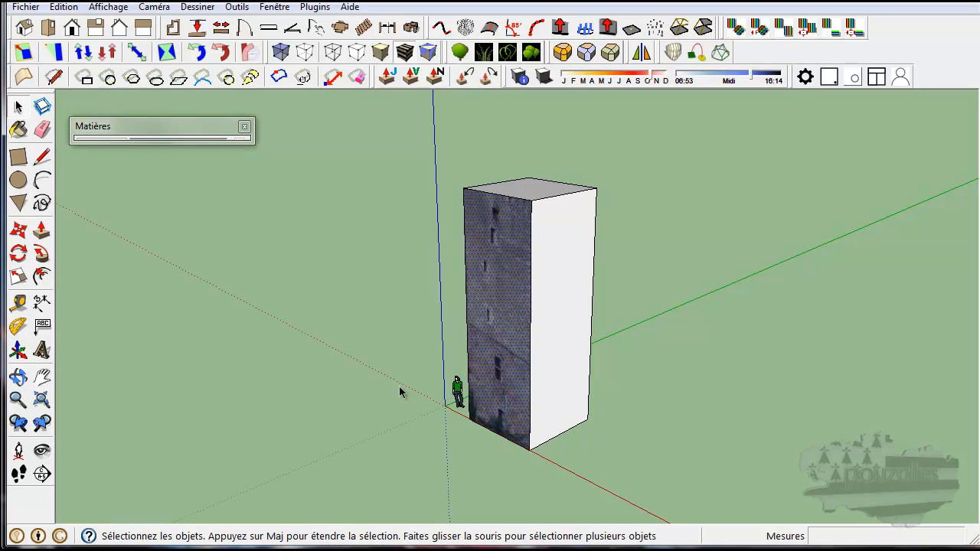
key("o")
left_click_drag(400, 413, 624, 418)
middle_click_drag(624, 417, 829, 372)
middle_click_drag(436, 478, 385, 490)
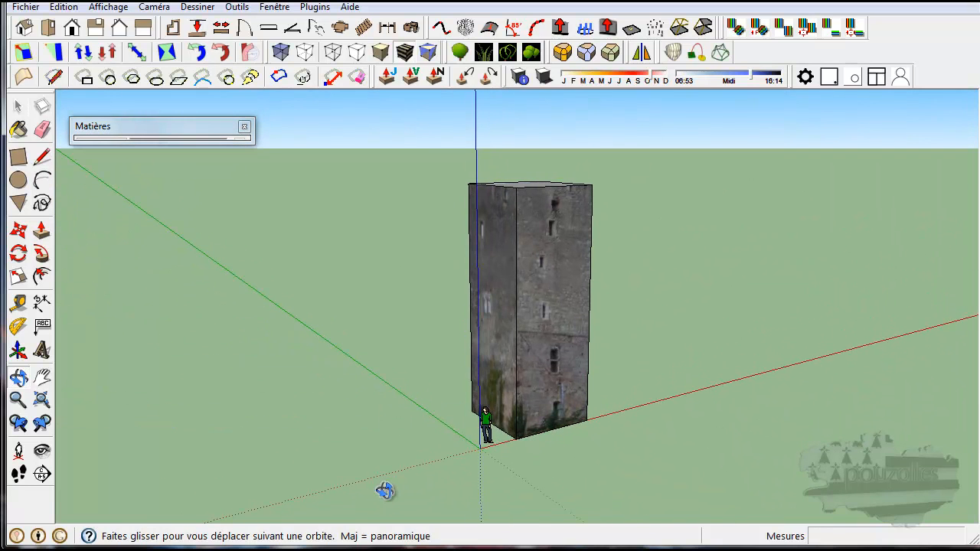
middle_click_drag(682, 391, 658, 431)
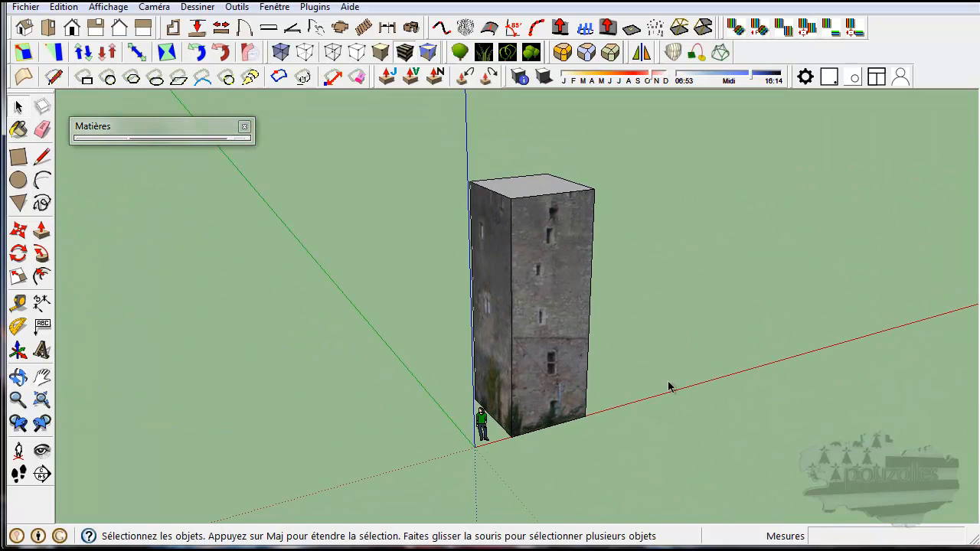